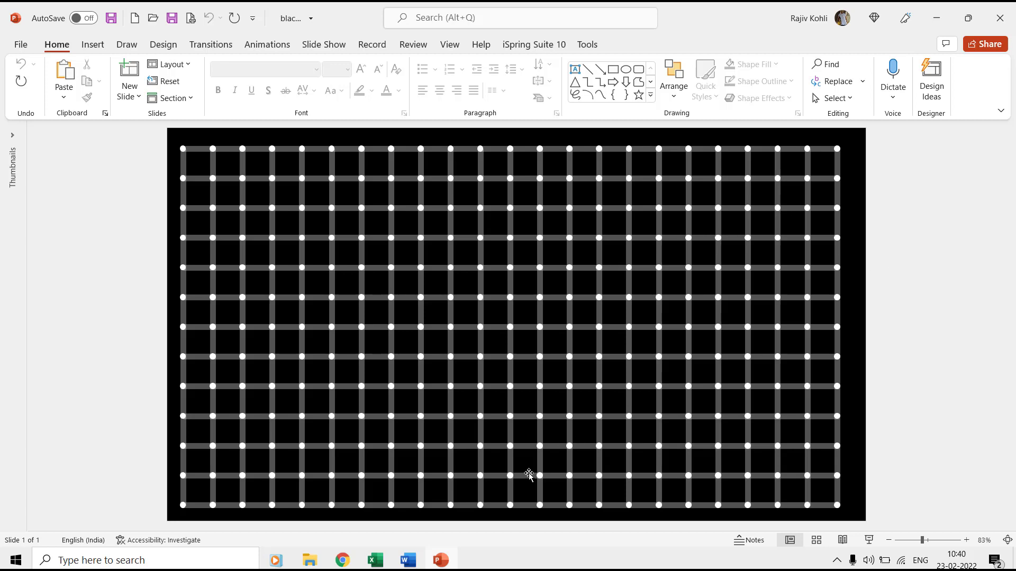
Step: Create a new blank presentation and apply the Blank slide layout
click(342, 560)
click(24, 46)
click(49, 100)
click(196, 132)
click(171, 64)
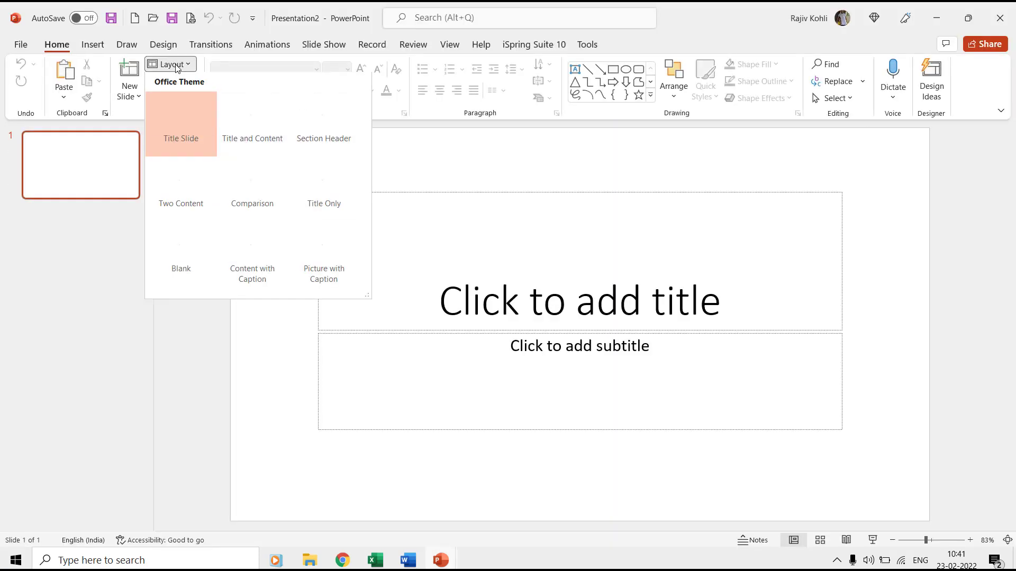
click(182, 246)
Step: Draw a thin straight horizontal line across the top of the slide
drag(155, 229, 103, 216)
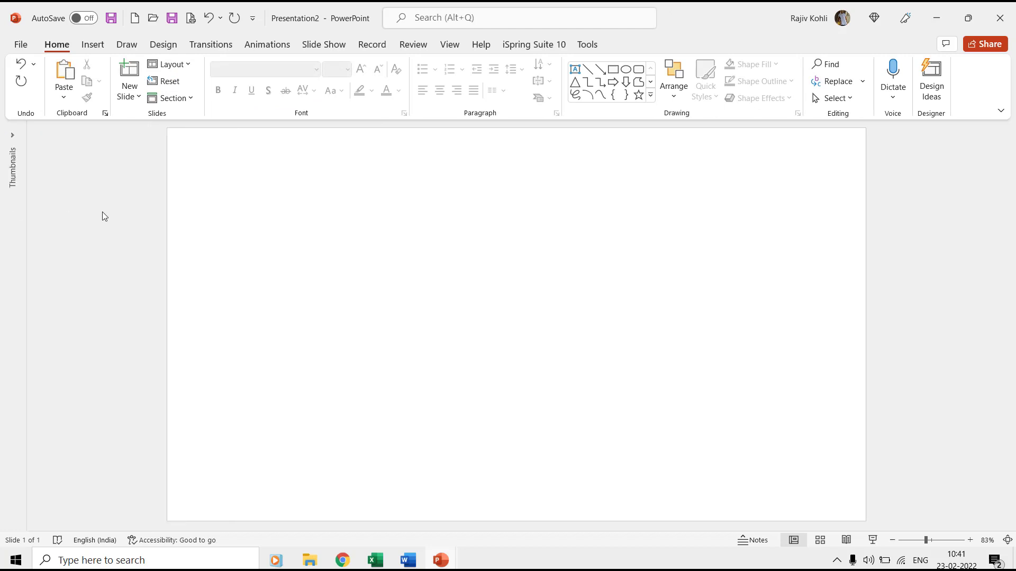
click(93, 44)
click(217, 84)
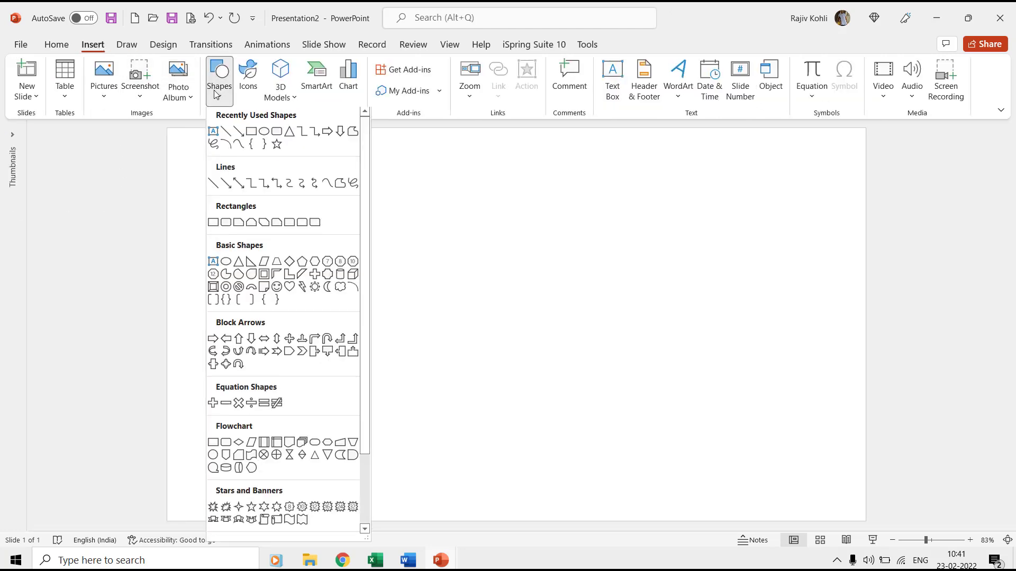
click(229, 136)
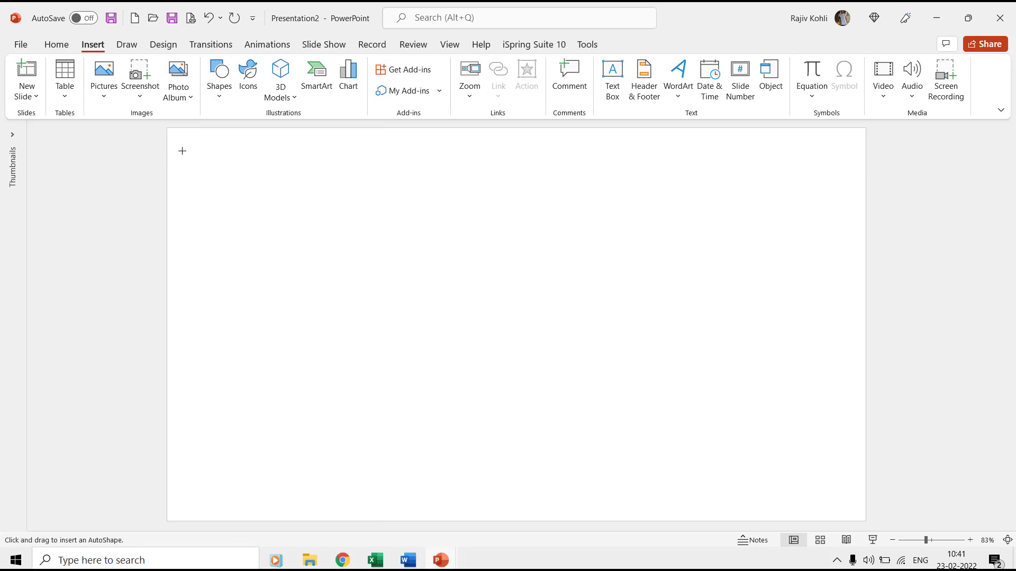
drag(183, 151, 835, 162)
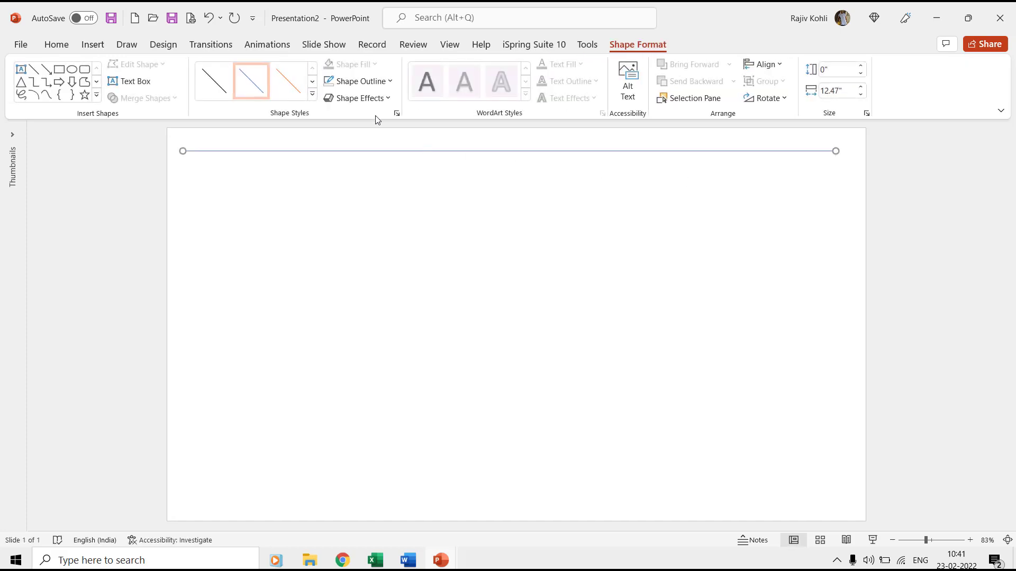
Step: Set the line's width to 8 pt in its Format Shape settings
right_click(263, 150)
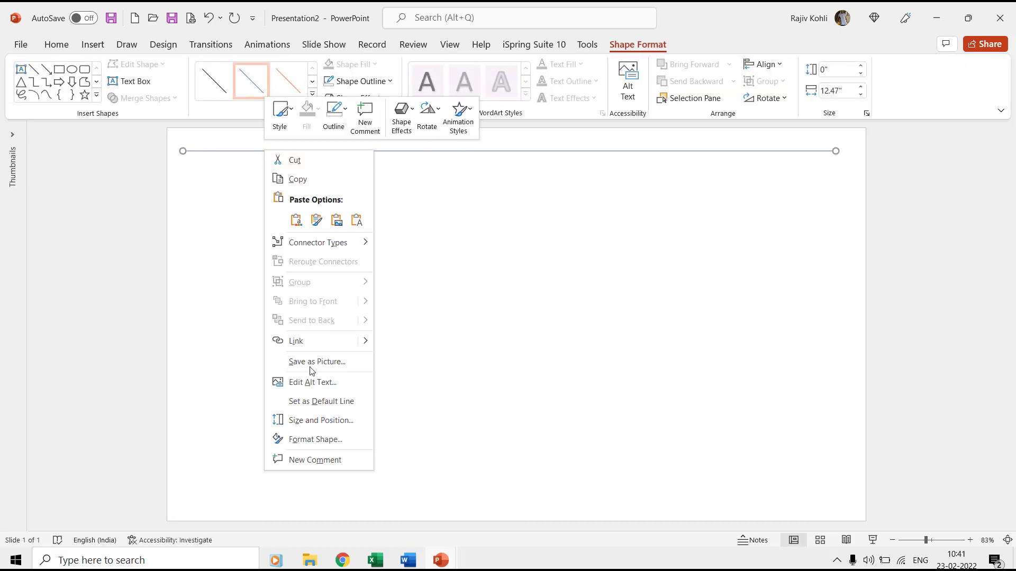
click(318, 439)
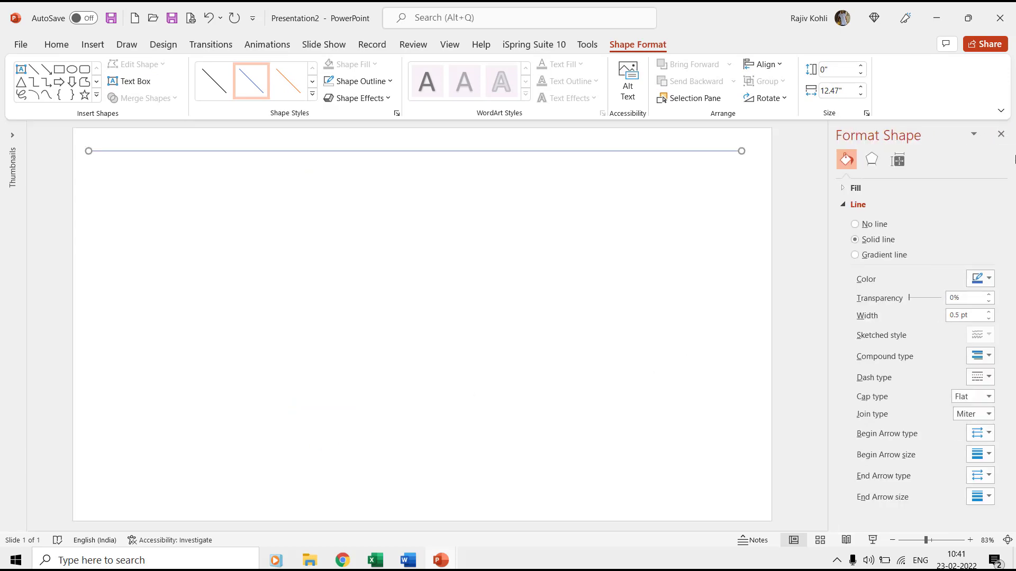
click(1000, 134)
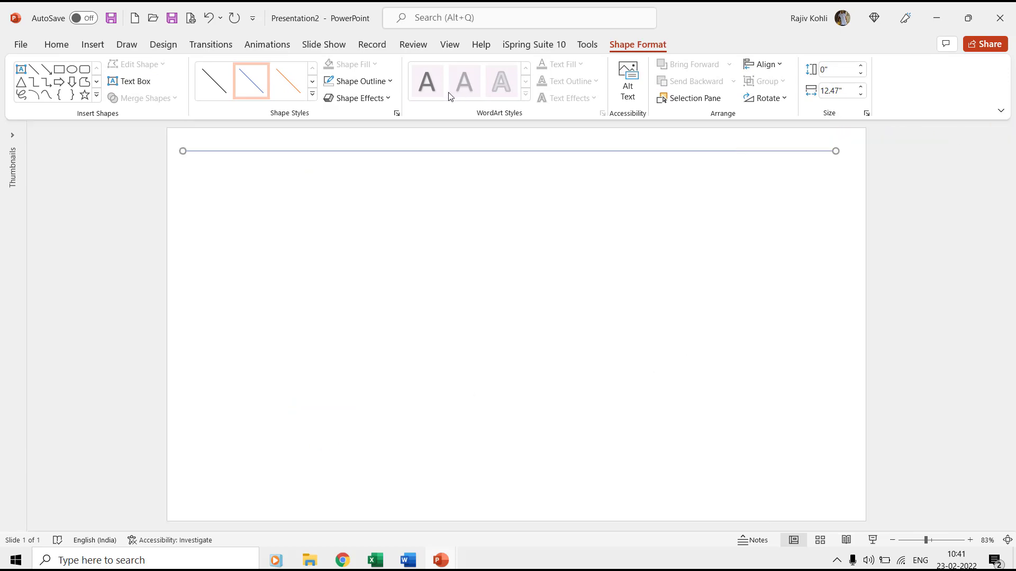
click(368, 82)
mouse_move(358, 284)
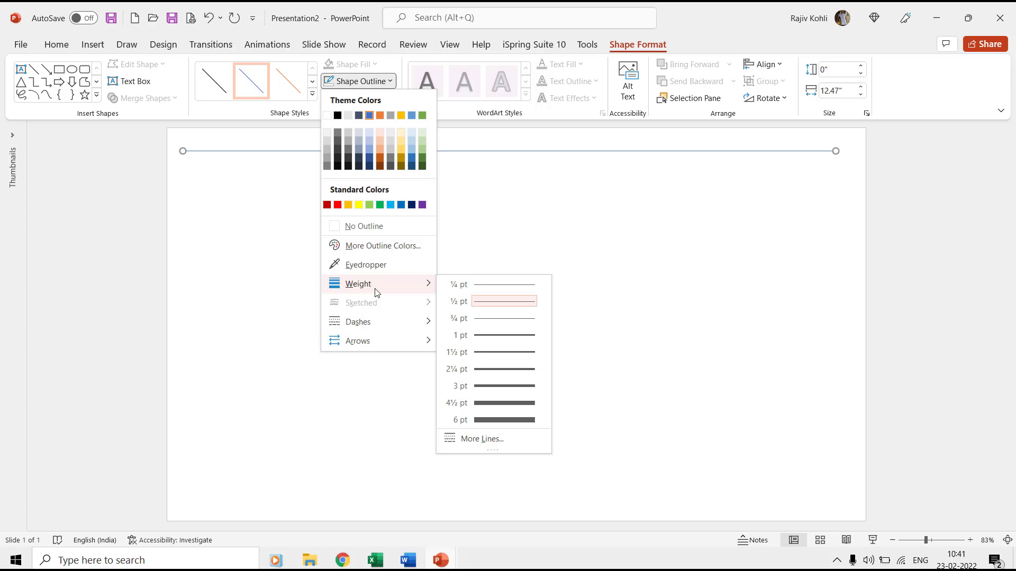
click(487, 438)
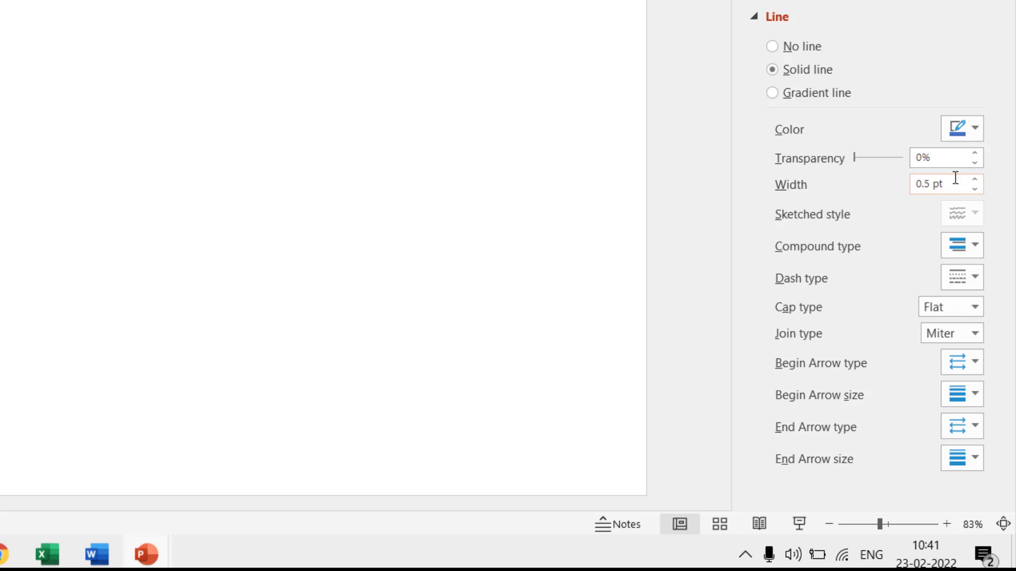
click(955, 184)
drag(955, 183, 839, 191)
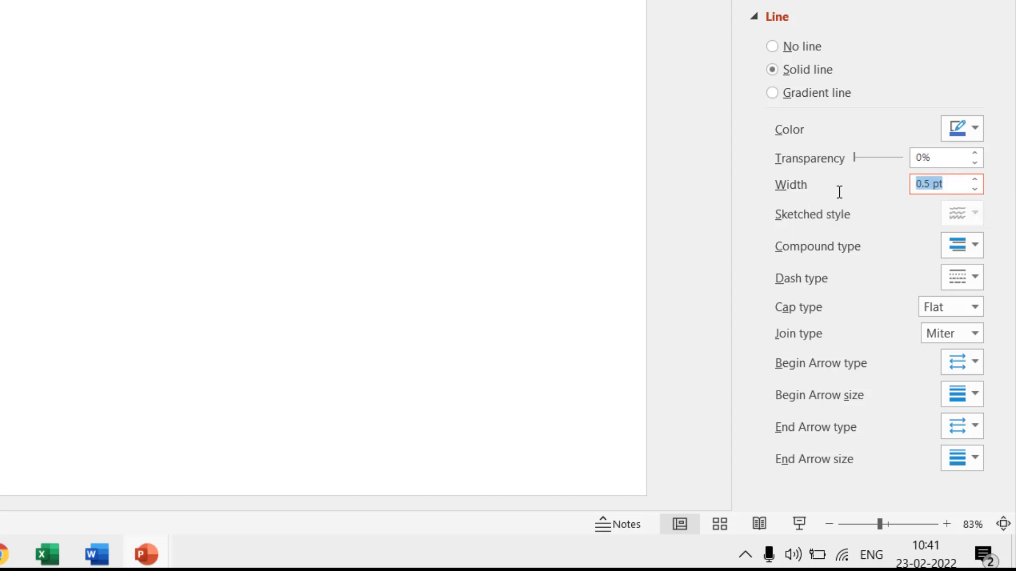
text(8)
key(Return)
Step: Give the line 70% transparency, a new colour and round end caps
click(948, 156)
drag(947, 155, 820, 182)
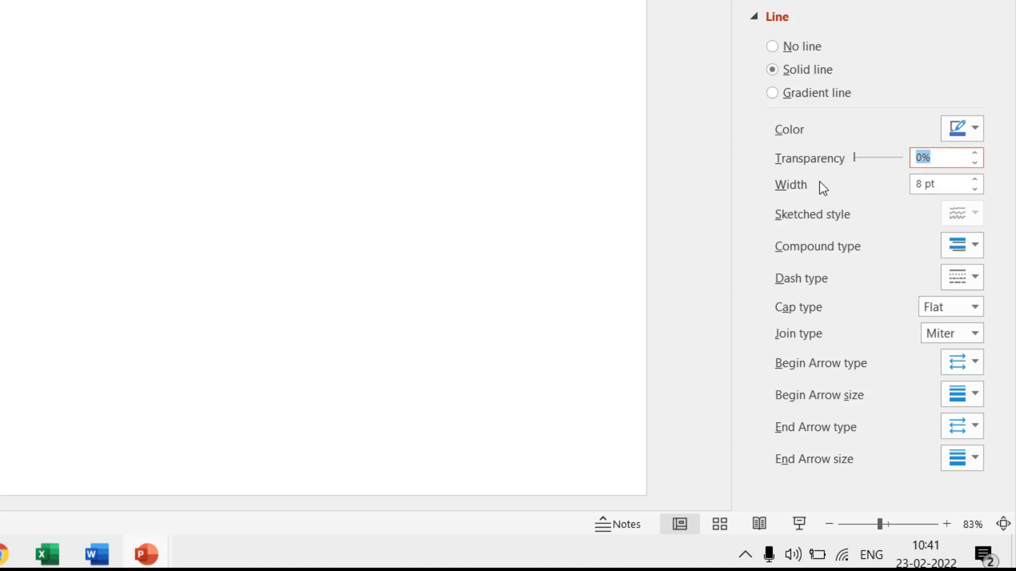
text(70)
key(Return)
click(958, 132)
click(860, 182)
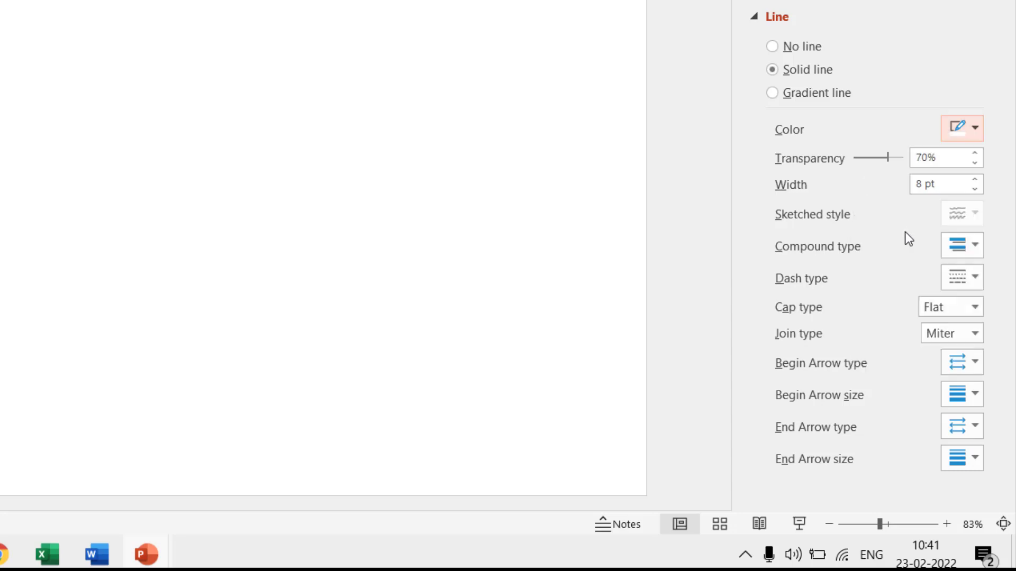
click(948, 306)
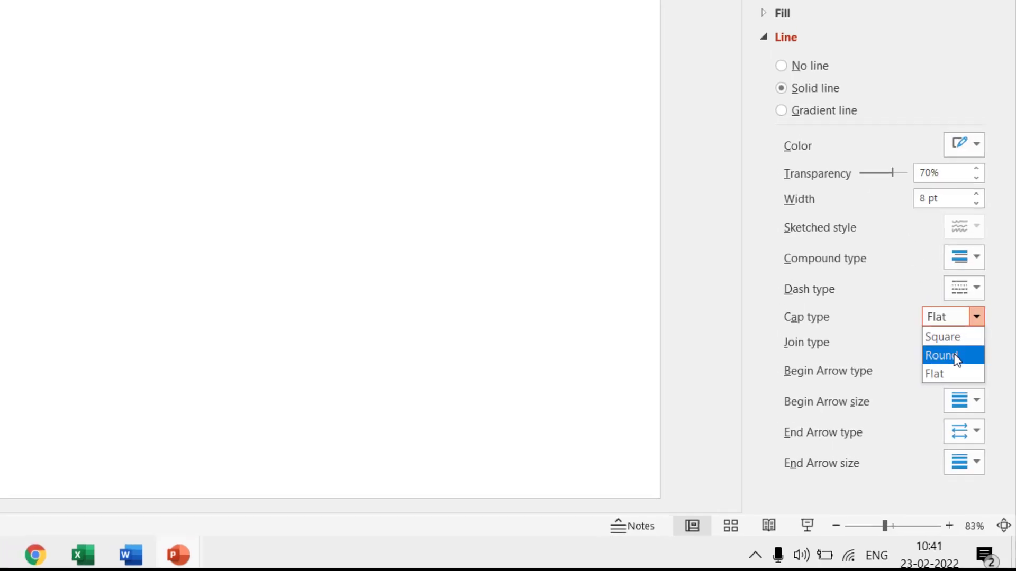
click(940, 347)
click(1001, 135)
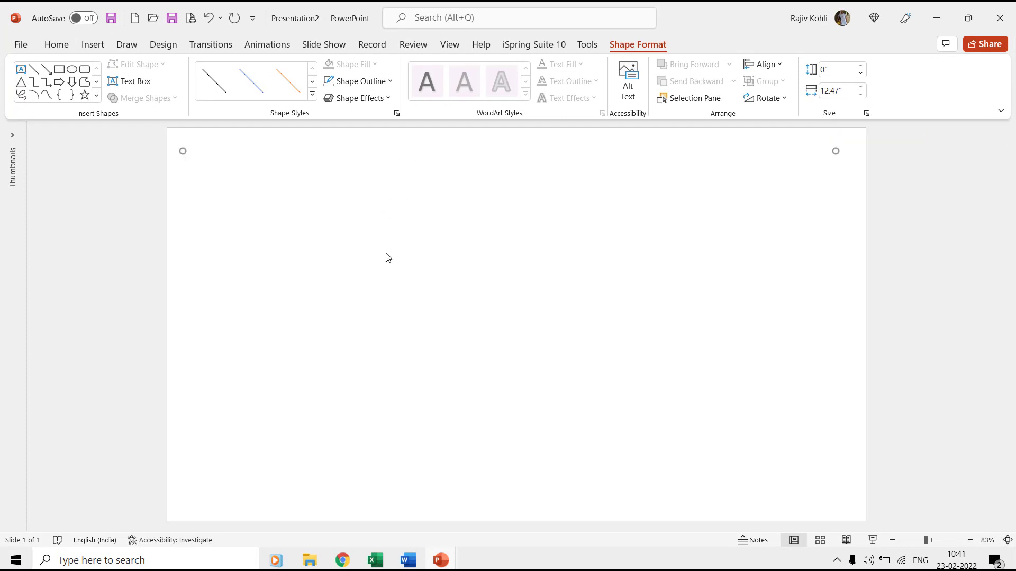
Step: Set the slide's background fill colour to solid black
right_click(605, 285)
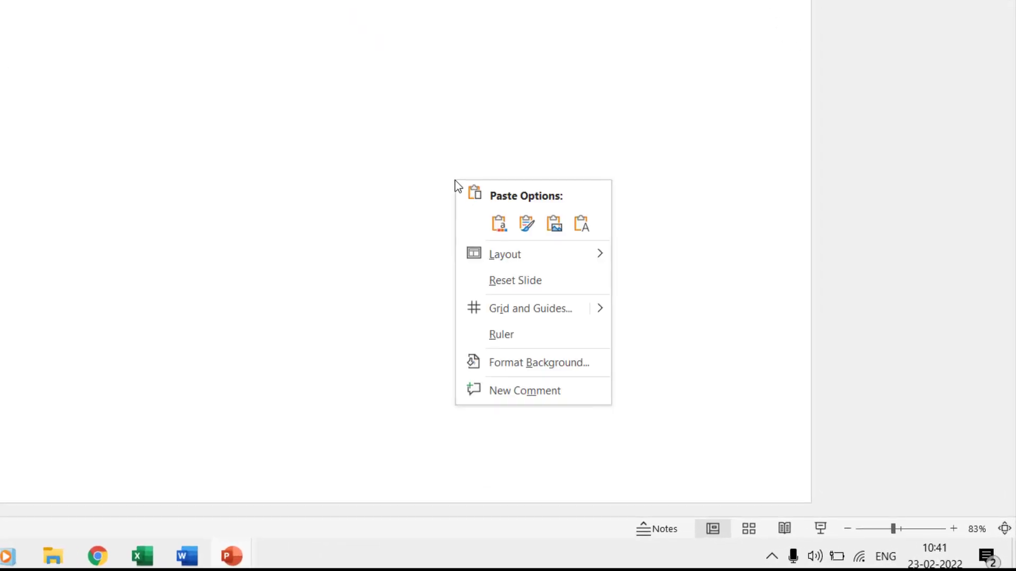
click(505, 363)
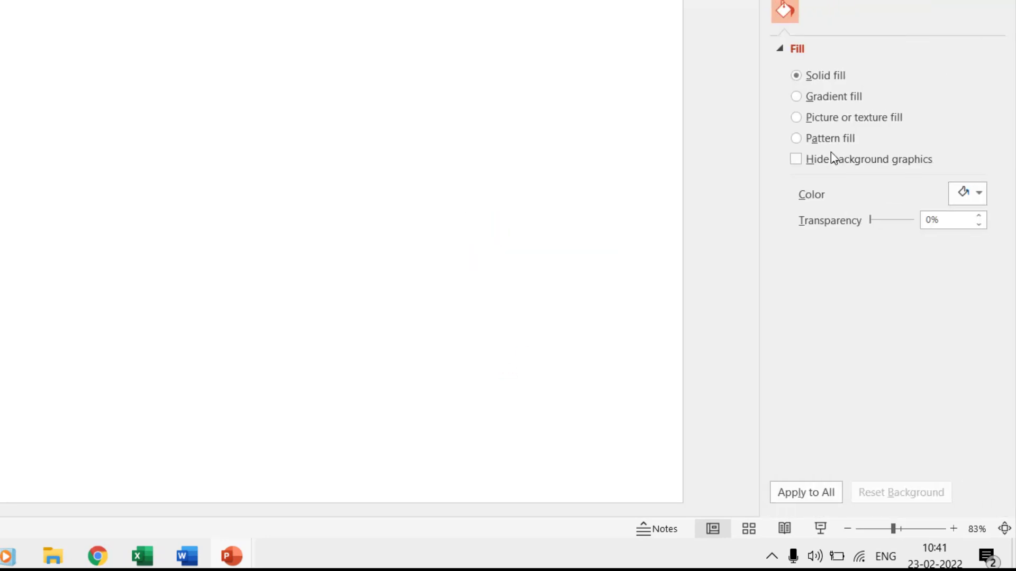
click(963, 193)
click(889, 260)
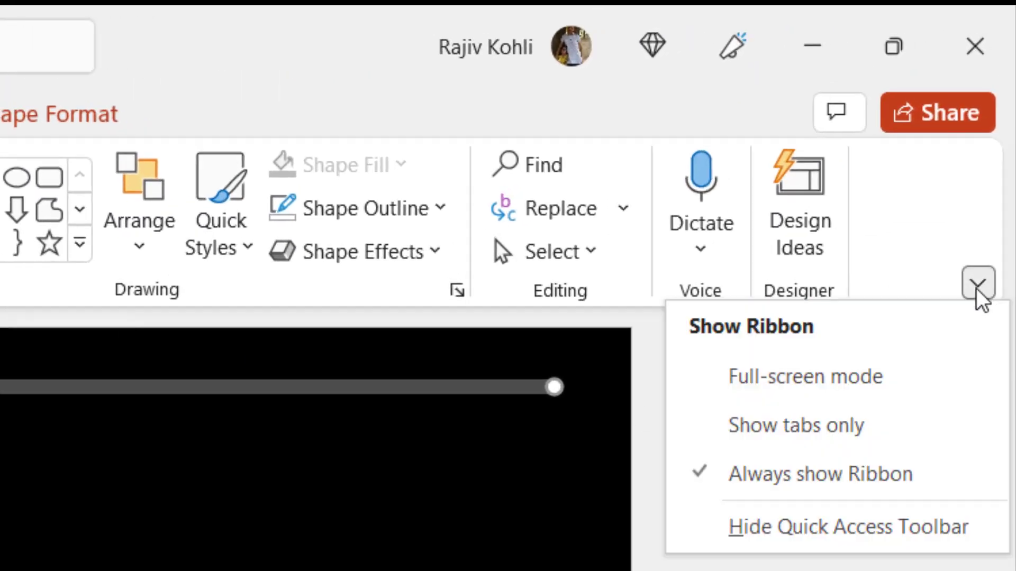
click(834, 539)
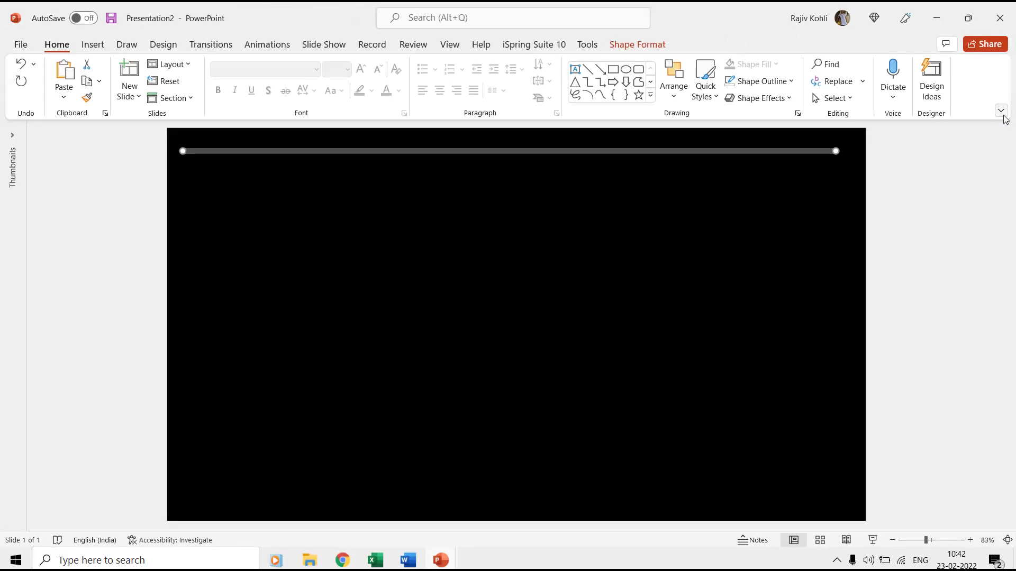
click(1001, 110)
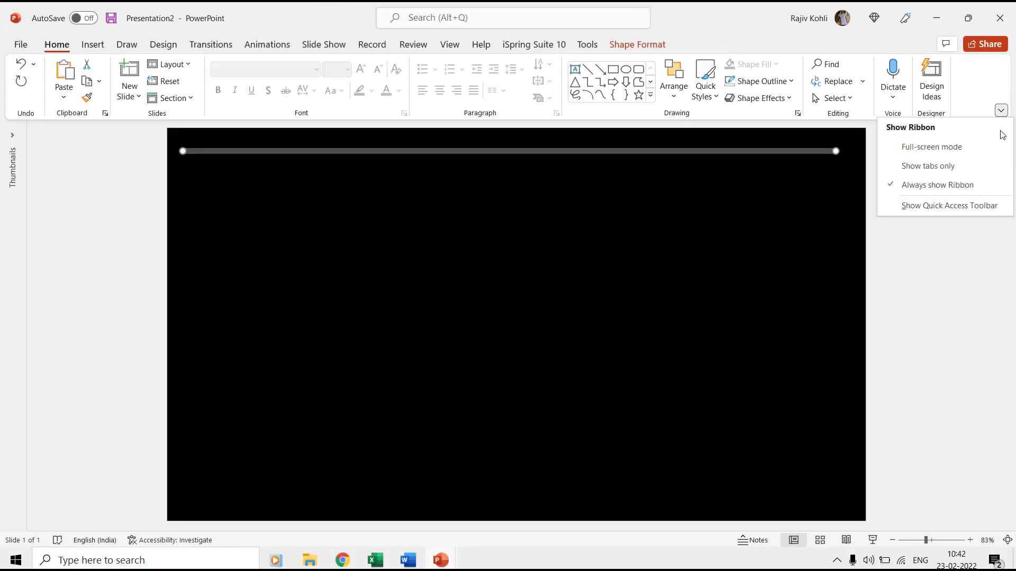
click(971, 206)
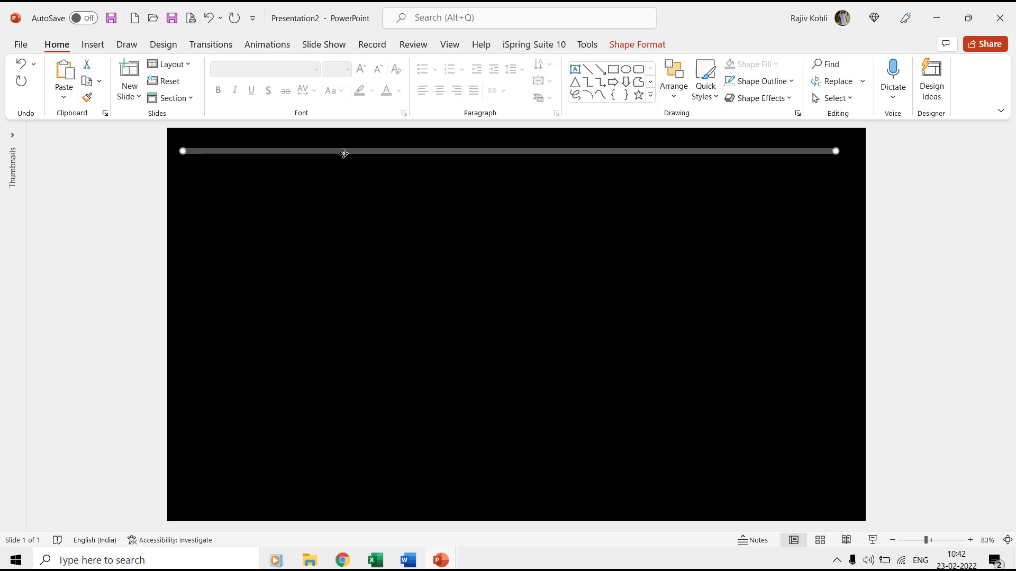
Step: Duplicate the semi-transparent line into thirteen evenly spaced lines down the slide
click(88, 82)
click(69, 74)
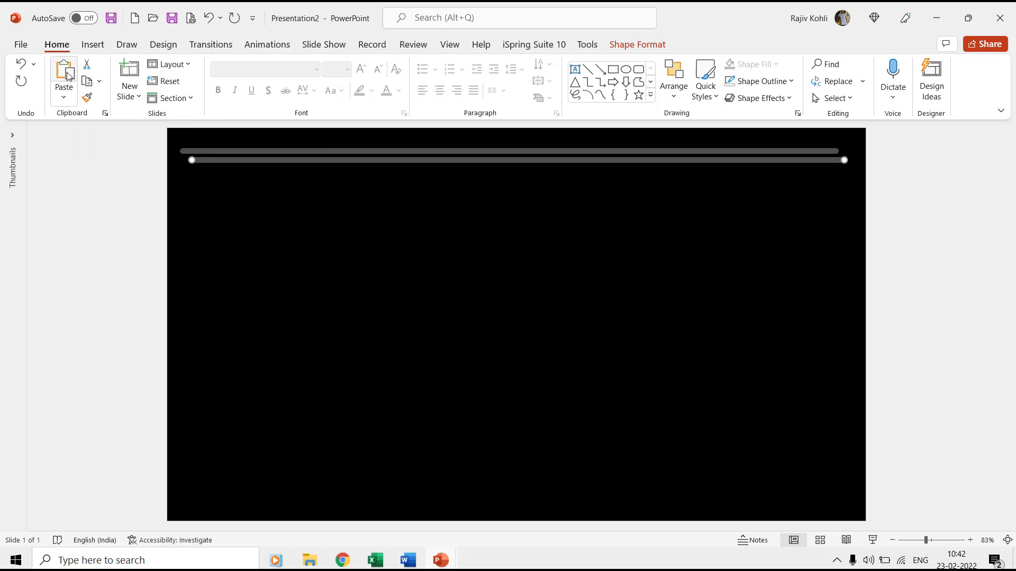
key(ctrl+z)
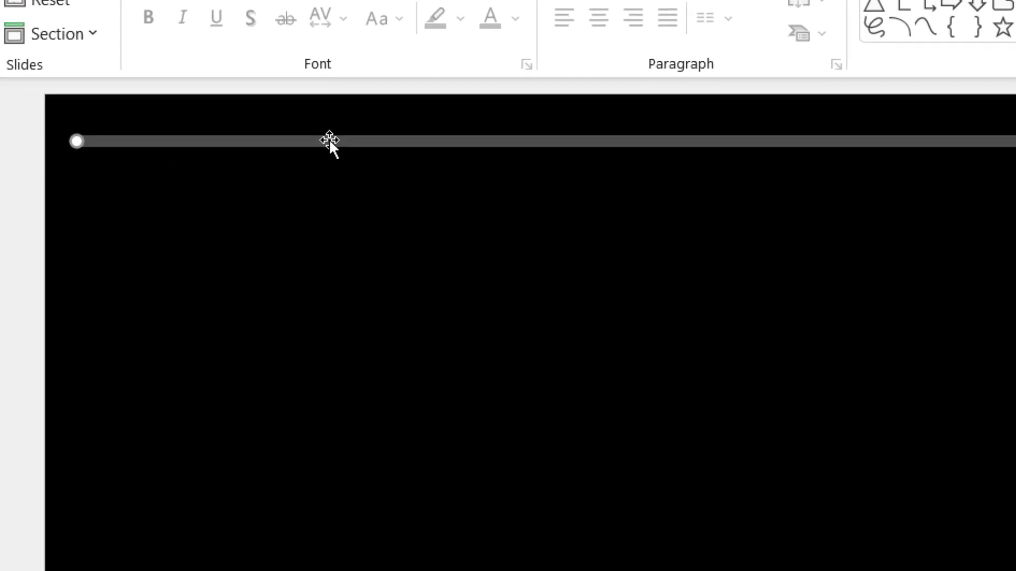
drag(329, 140, 330, 196)
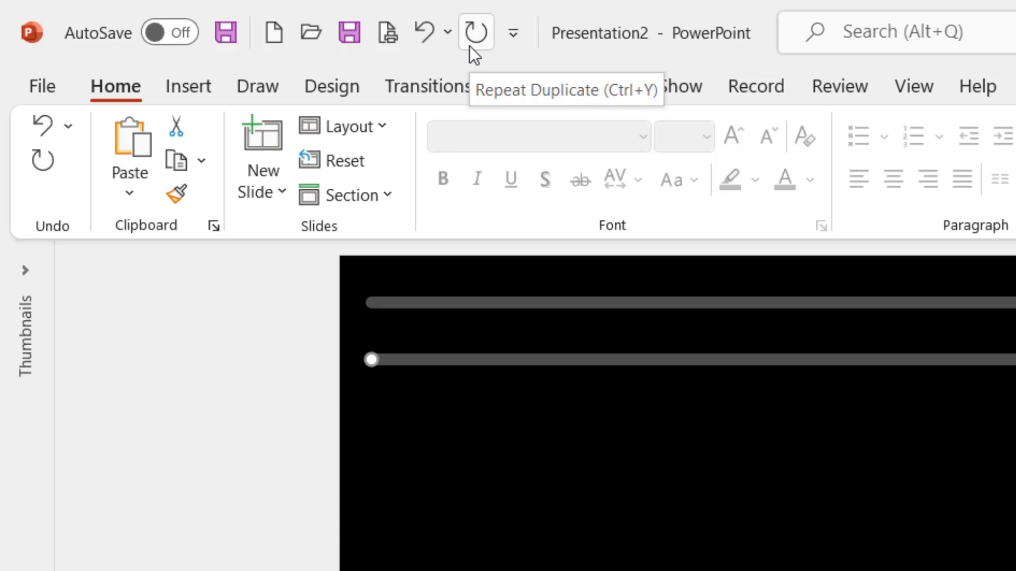
click(470, 45)
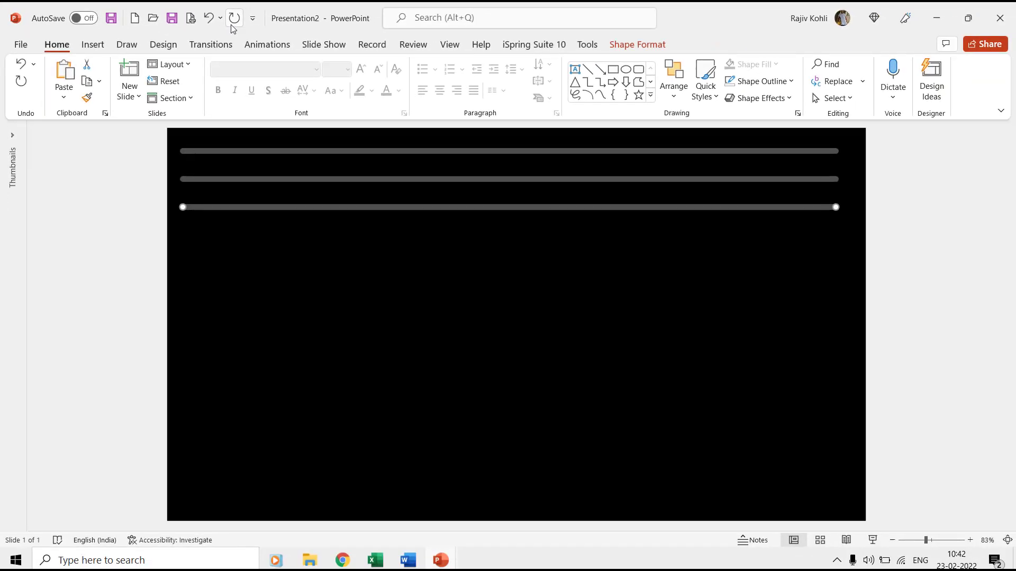
click(231, 26)
click(232, 26)
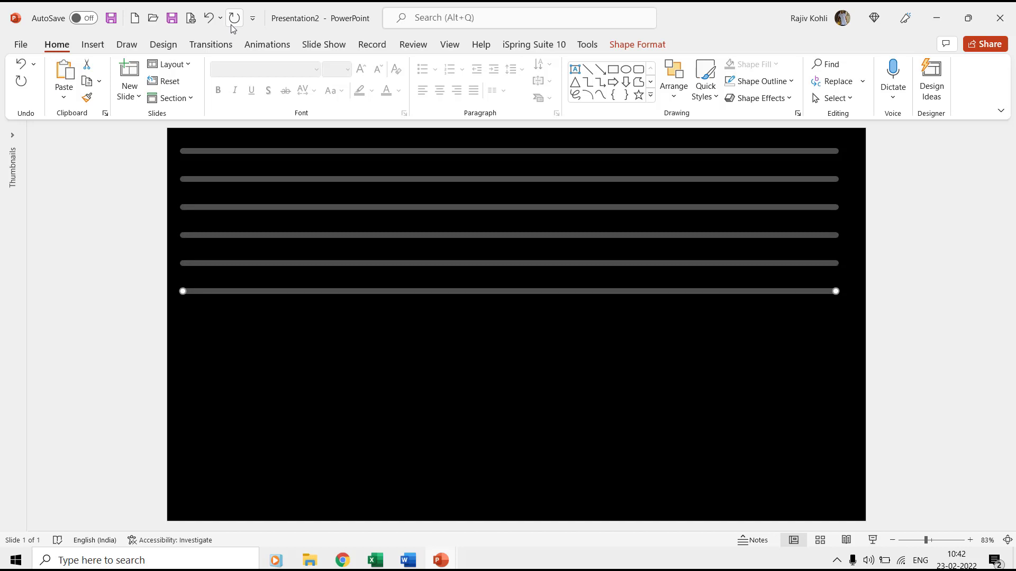
click(232, 27)
click(233, 26)
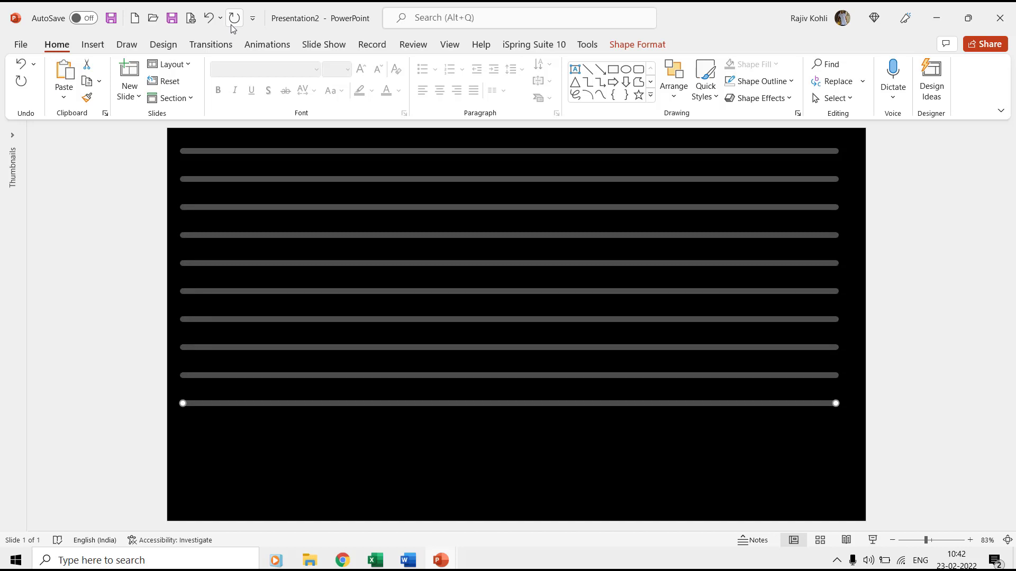
click(232, 27)
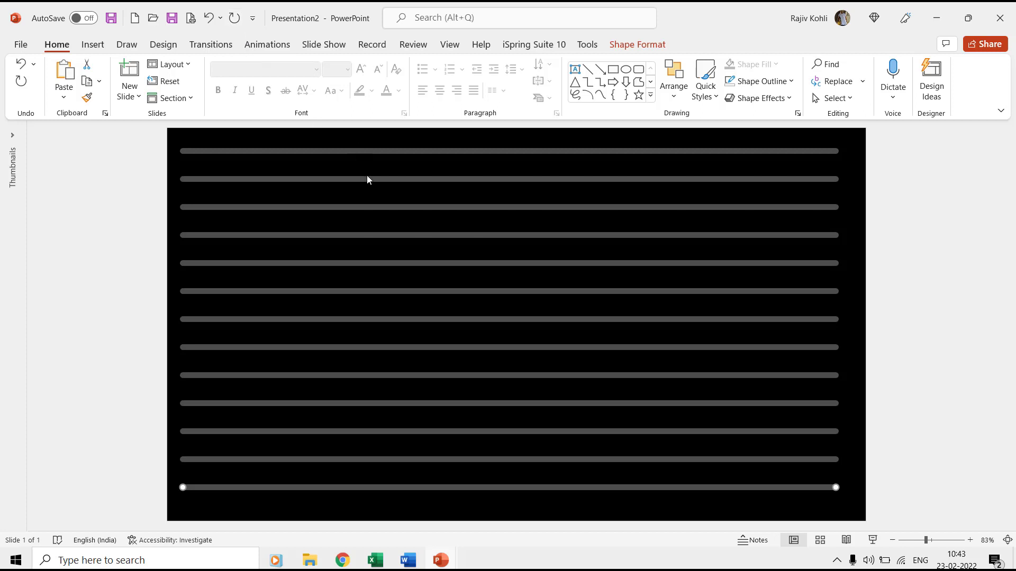
scroll(373, 191, down, 1)
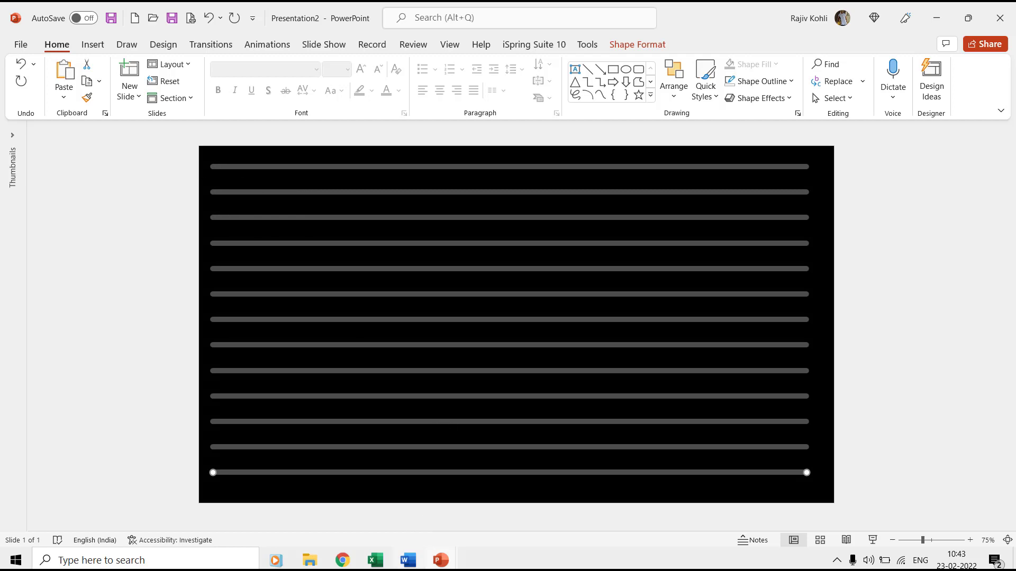
Step: In Word, select the Student 3 Grade, Student 5 Teacher and Student 7 Grade cells
click(408, 562)
mouse_move(373, 350)
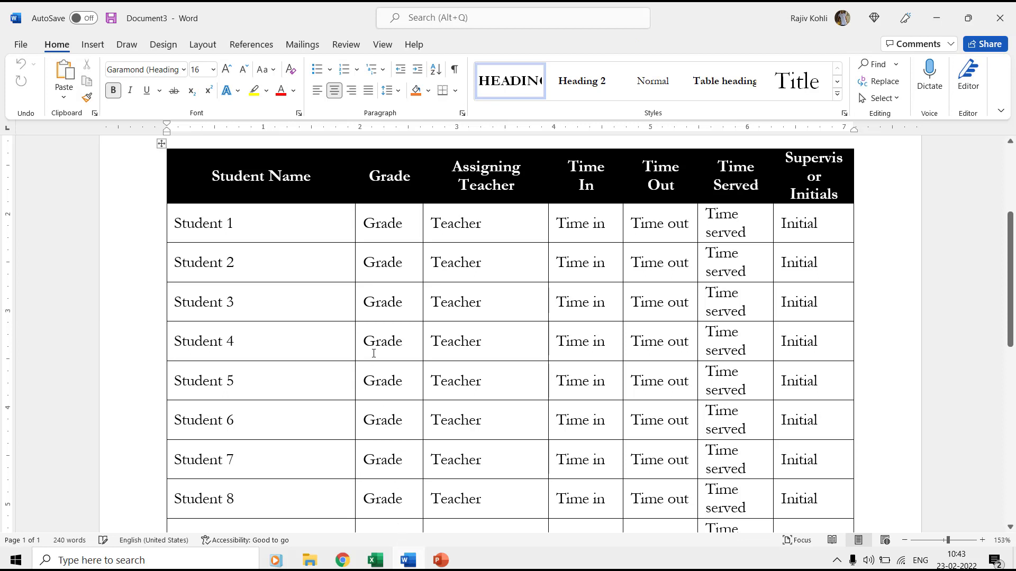
click(361, 301)
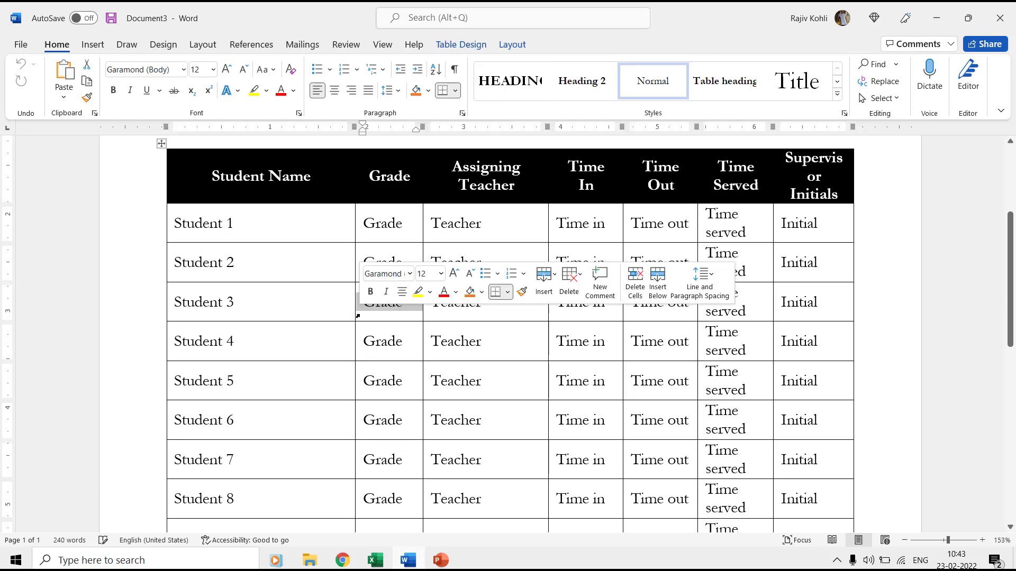
click(472, 50)
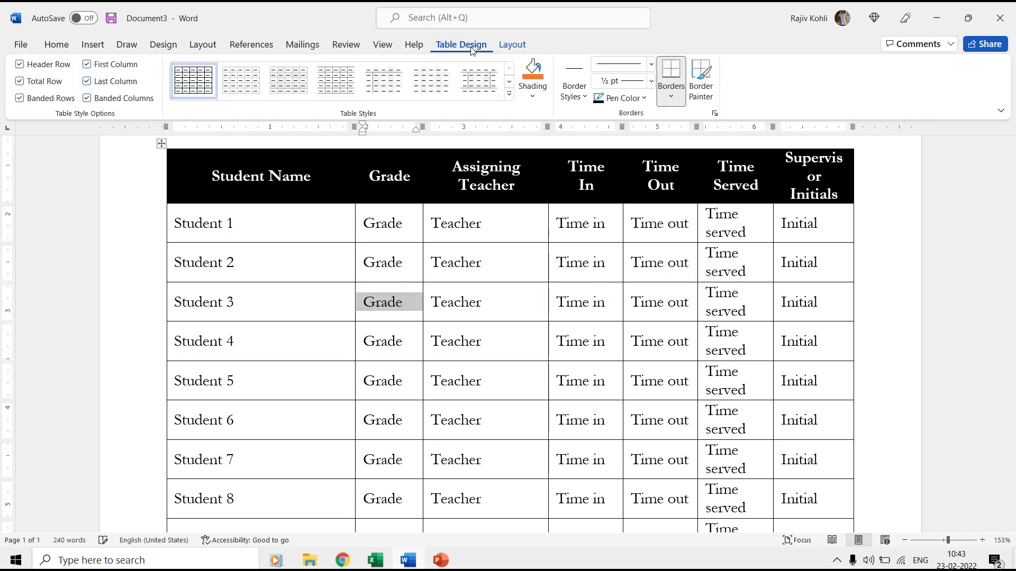
click(532, 97)
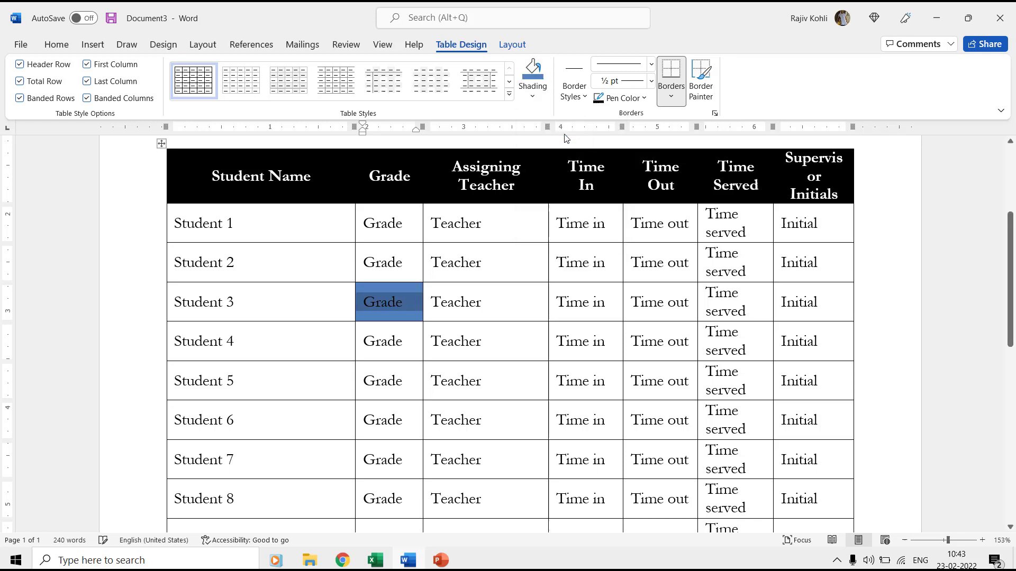
right_click(426, 393)
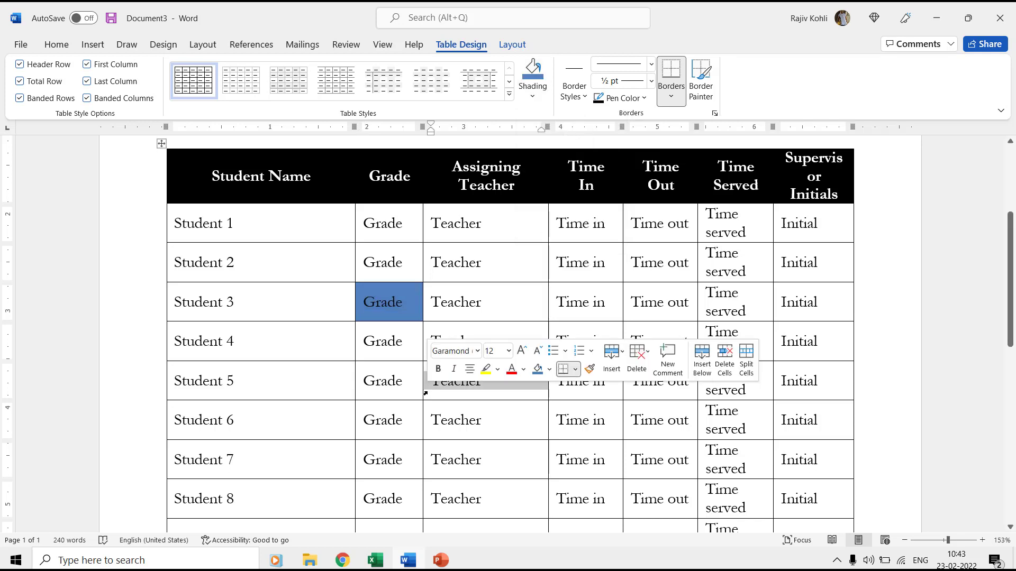
ctrl+click(425, 392)
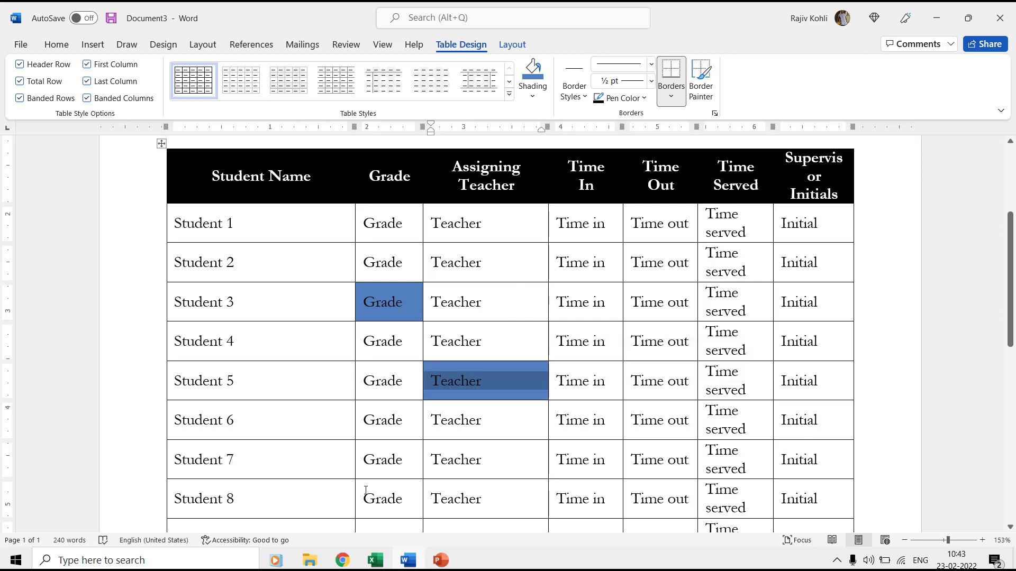
ctrl+click(360, 475)
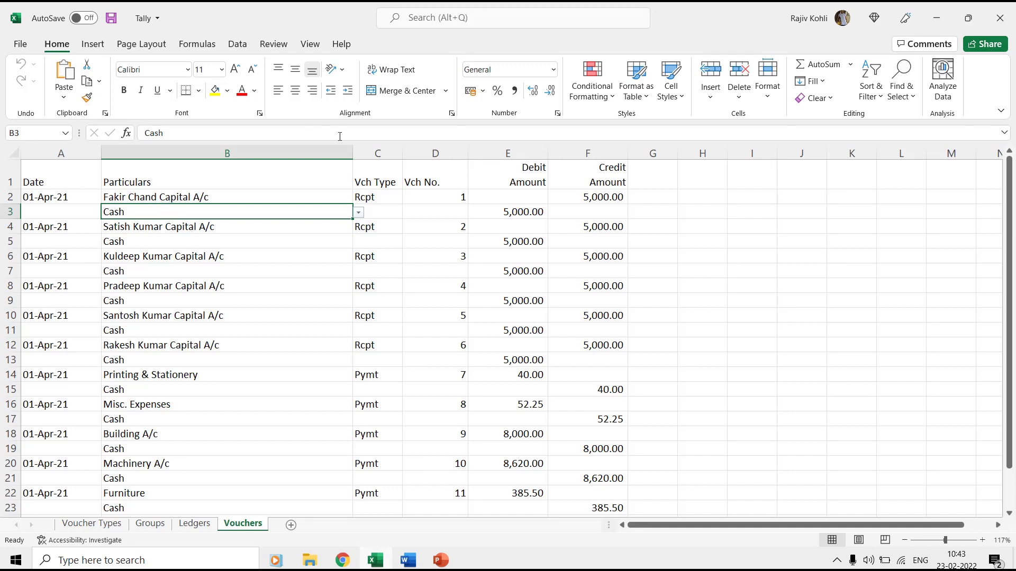
Step: Add top borders to cells B3, B5, B9, B11 and B13
click(199, 91)
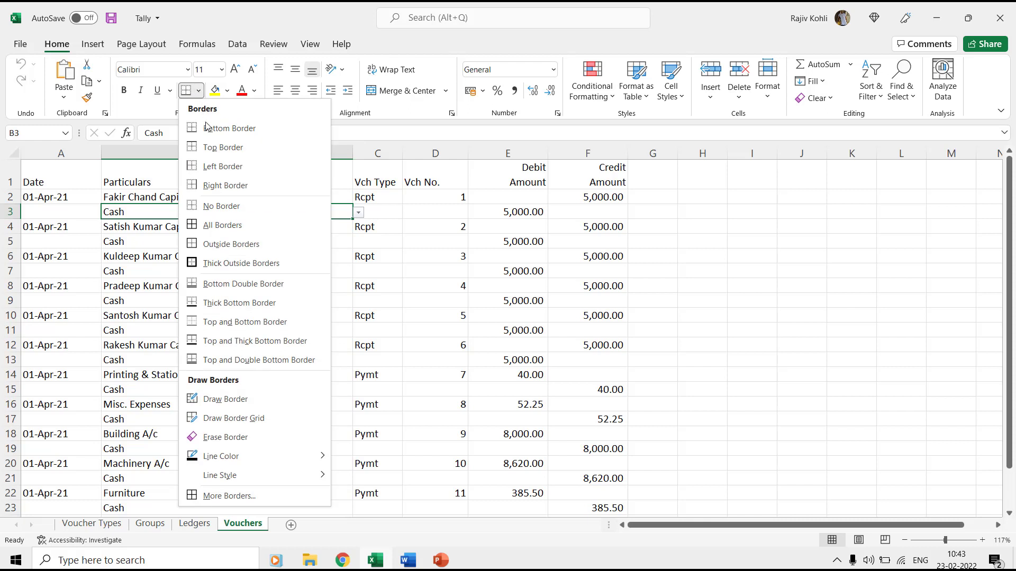
click(209, 147)
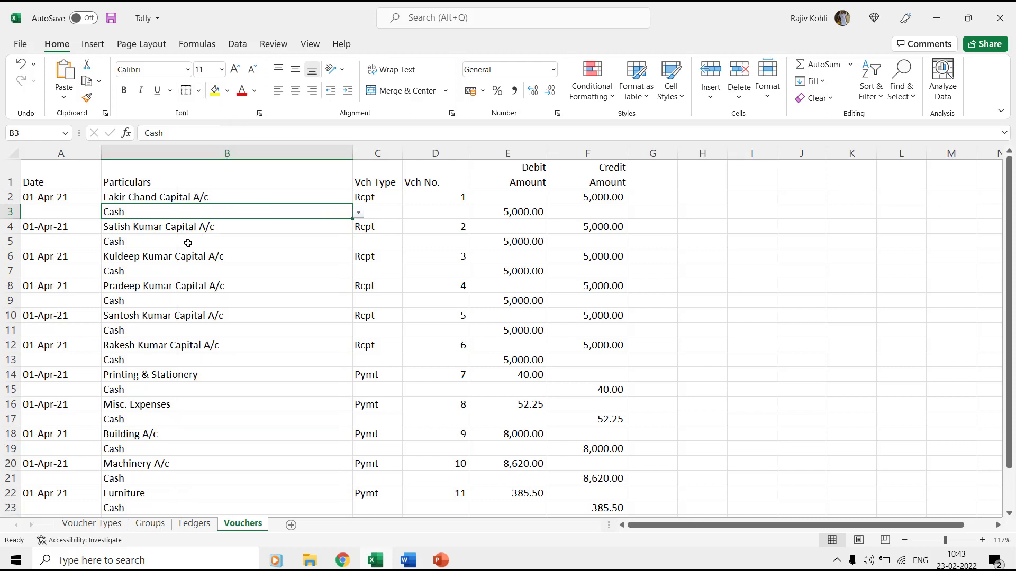
click(139, 242)
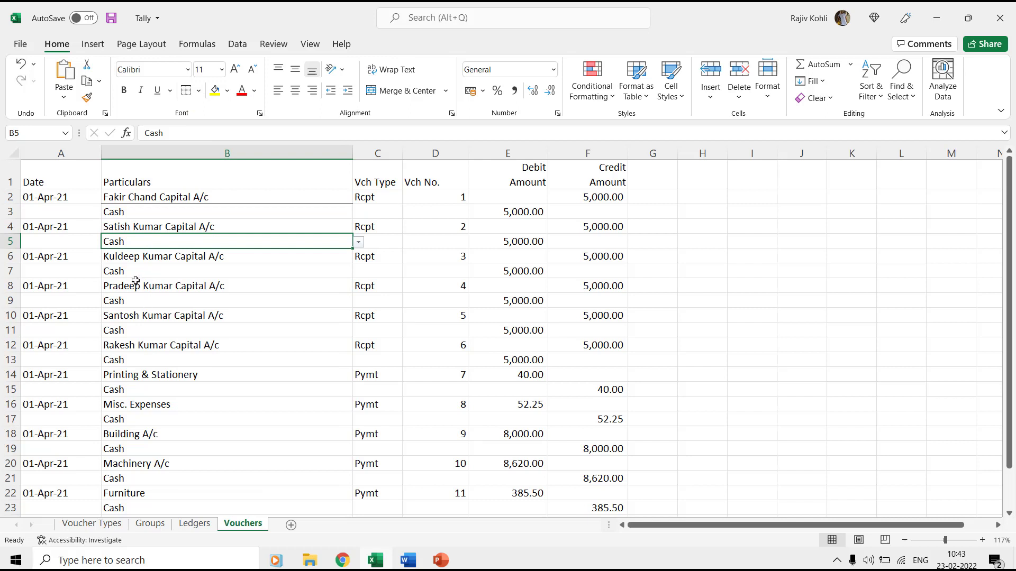
click(133, 303)
click(135, 333)
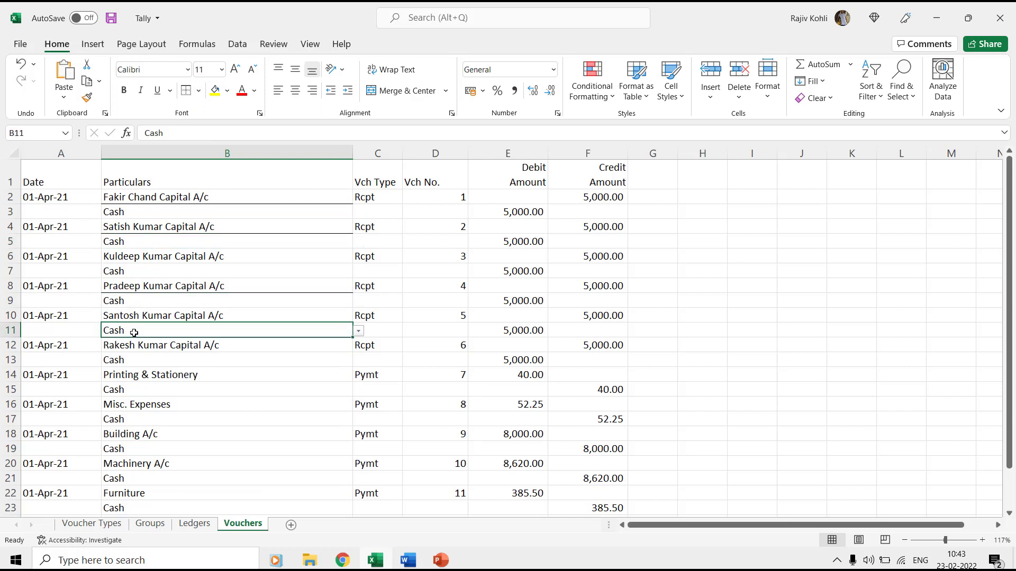
key(F4)
click(132, 363)
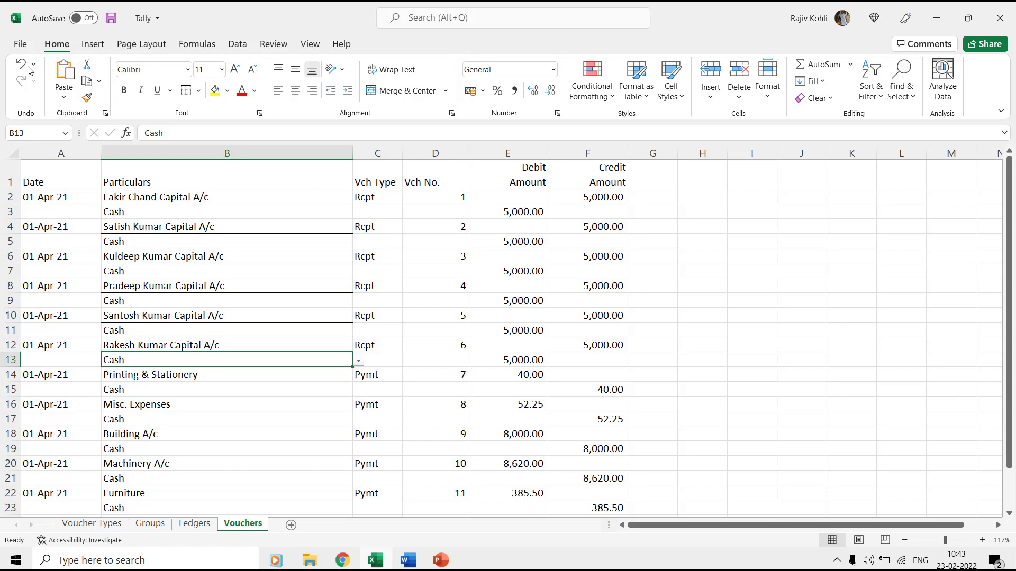
Step: Check the sheet in print preview at actual size, then return to it
click(20, 43)
click(58, 240)
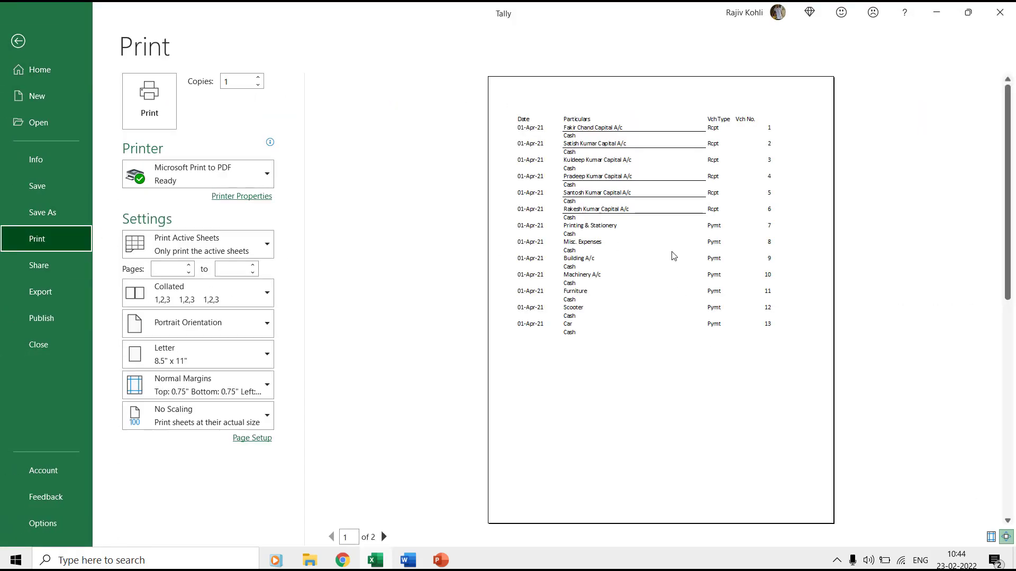
click(672, 247)
click(659, 212)
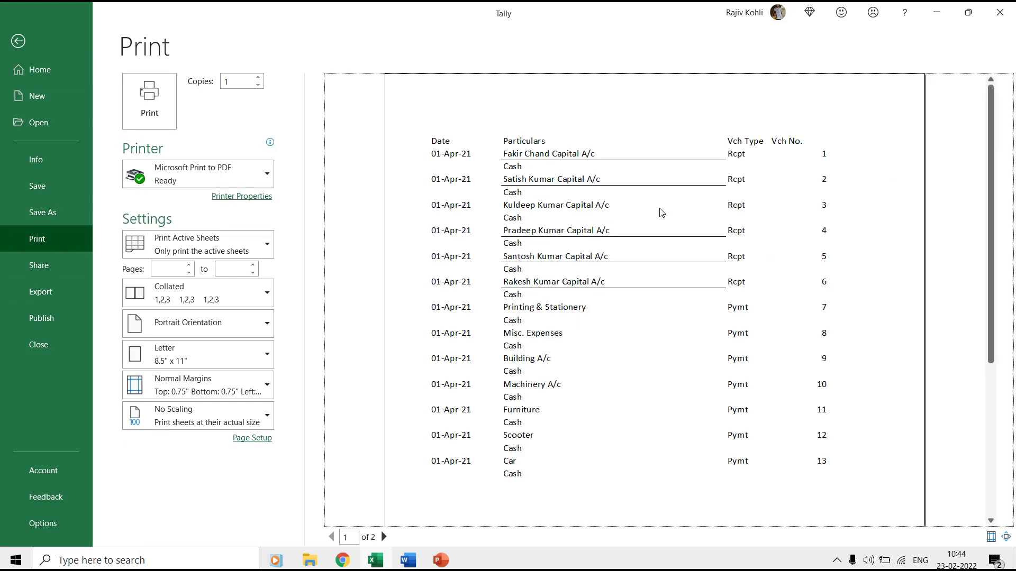
key(Escape)
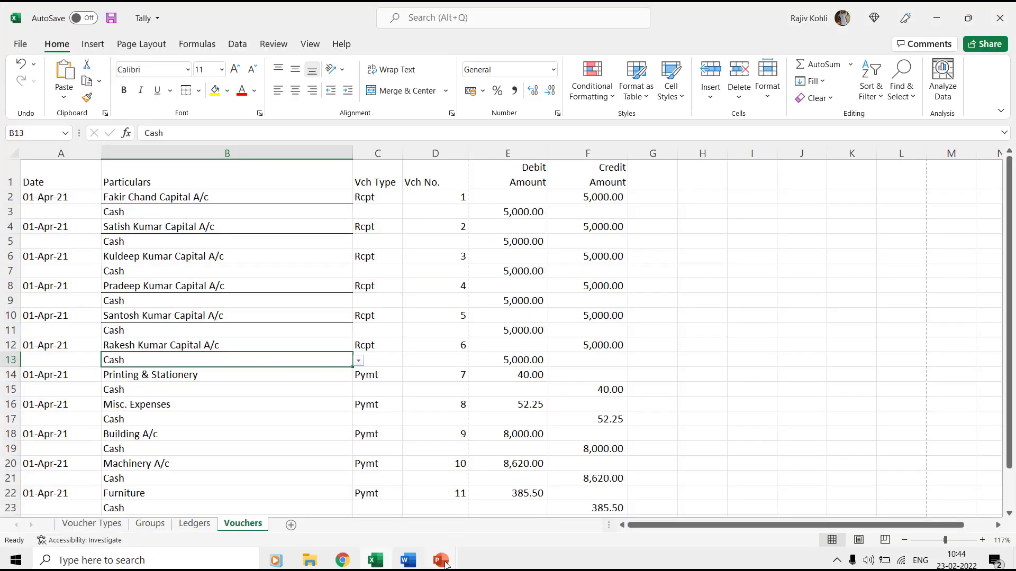
Step: Back in PowerPoint, draw a vertical line down the left side, then undo it
mouse_move(441, 561)
click(511, 530)
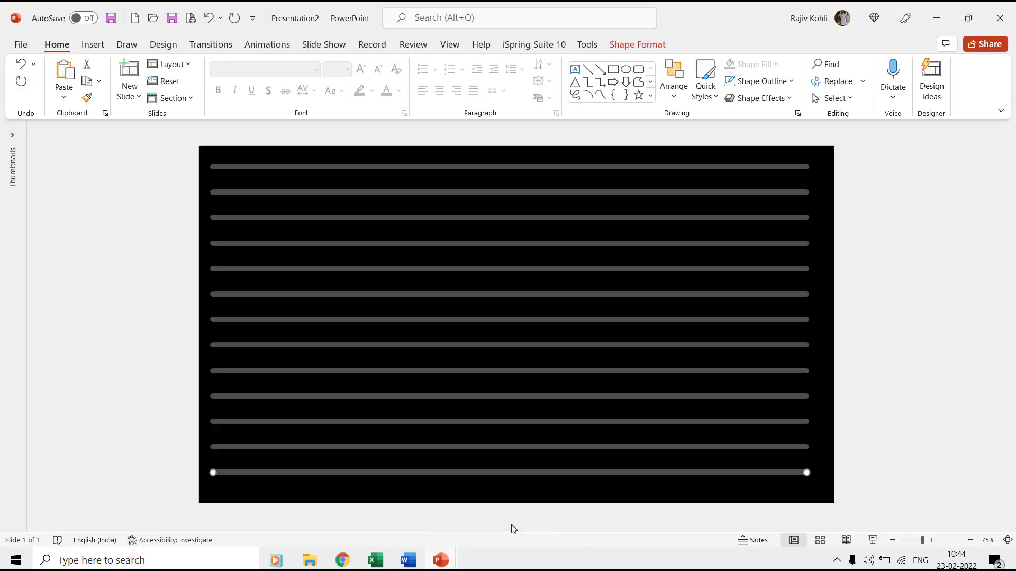
click(98, 48)
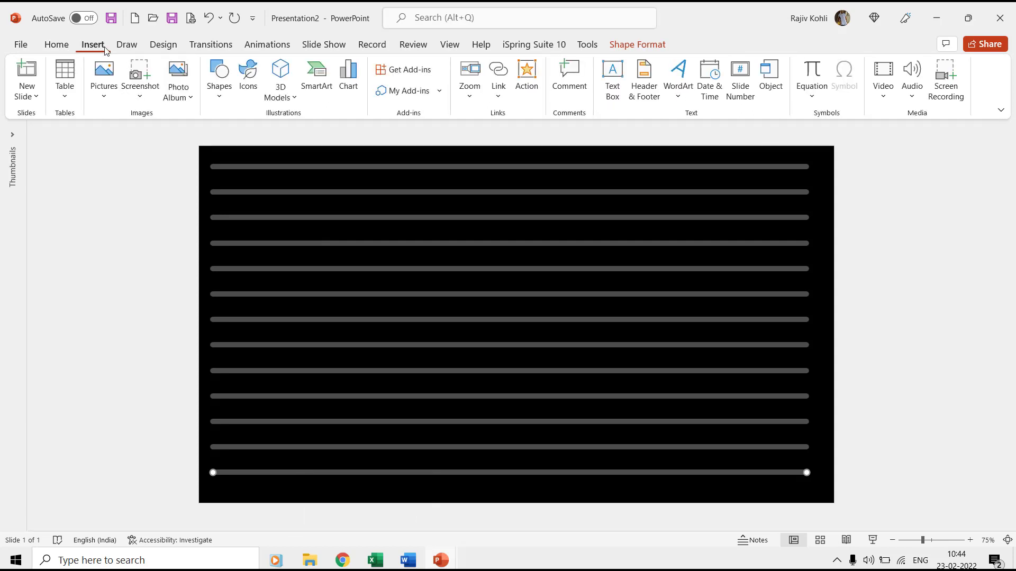
click(221, 104)
click(225, 135)
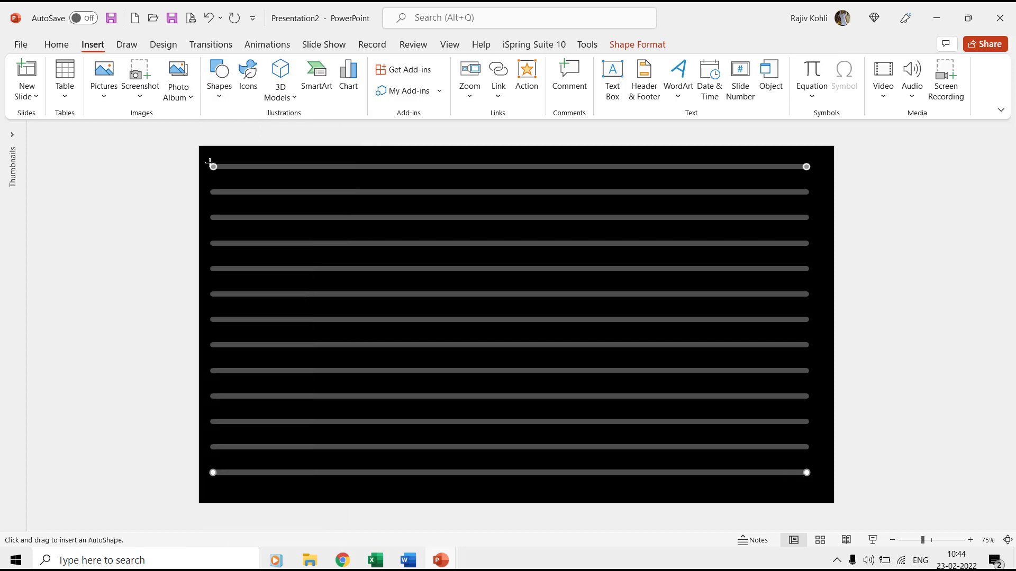
drag(213, 167, 213, 474)
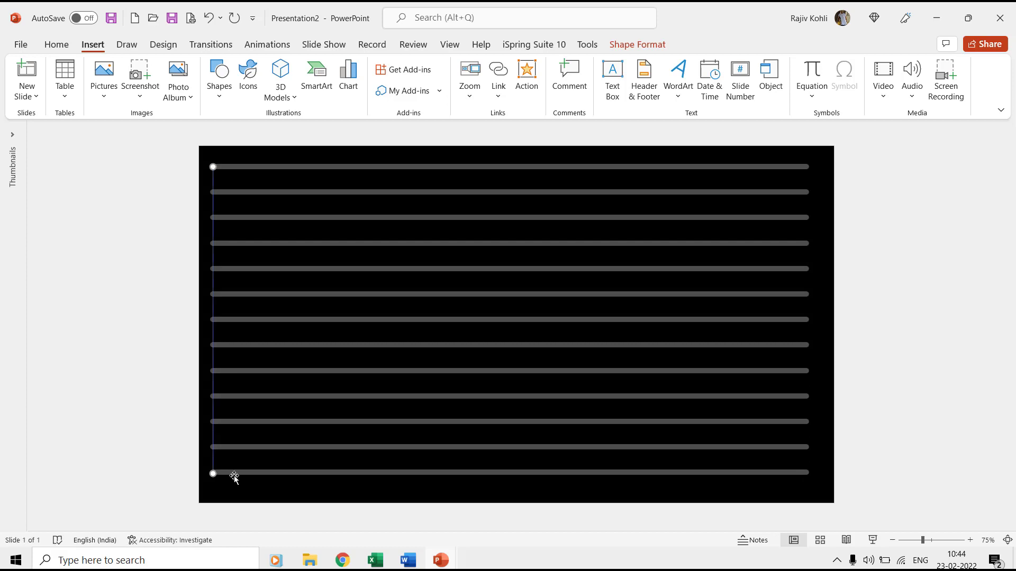
key(ctrl+z)
Step: Copy the top line, rotate it vertical, and stretch it down the slide's left edge
click(321, 167)
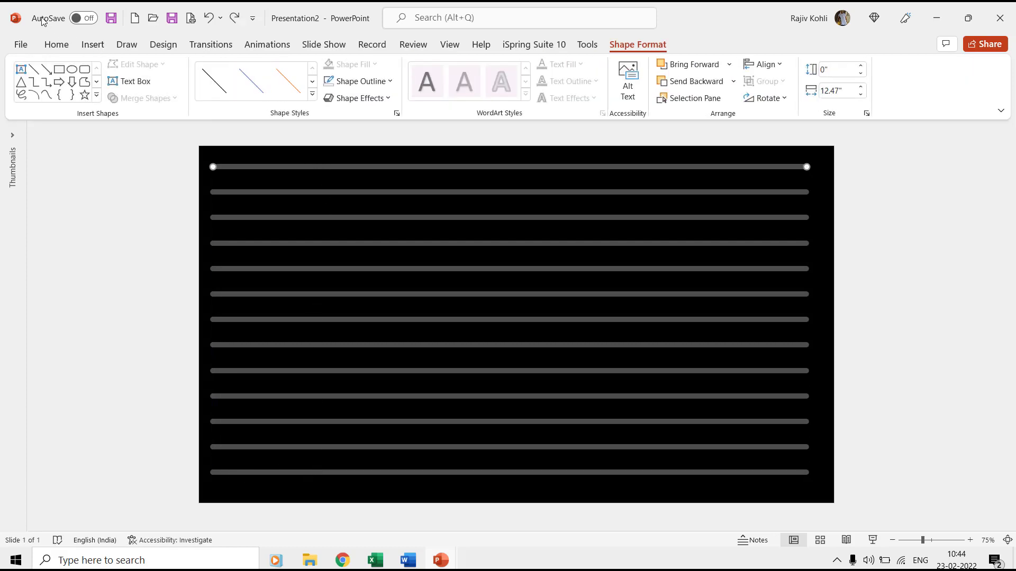
click(56, 46)
click(88, 82)
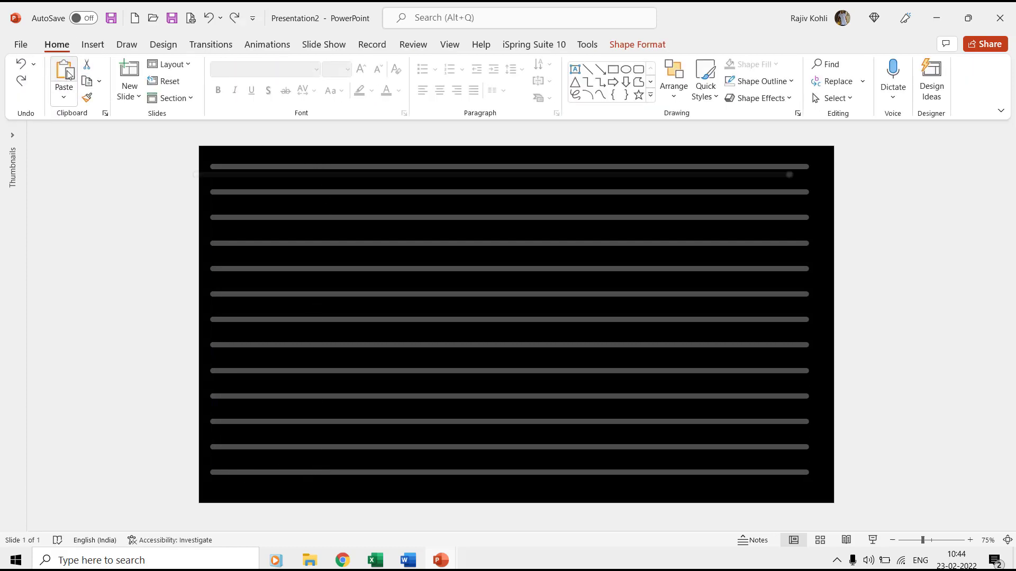
click(637, 44)
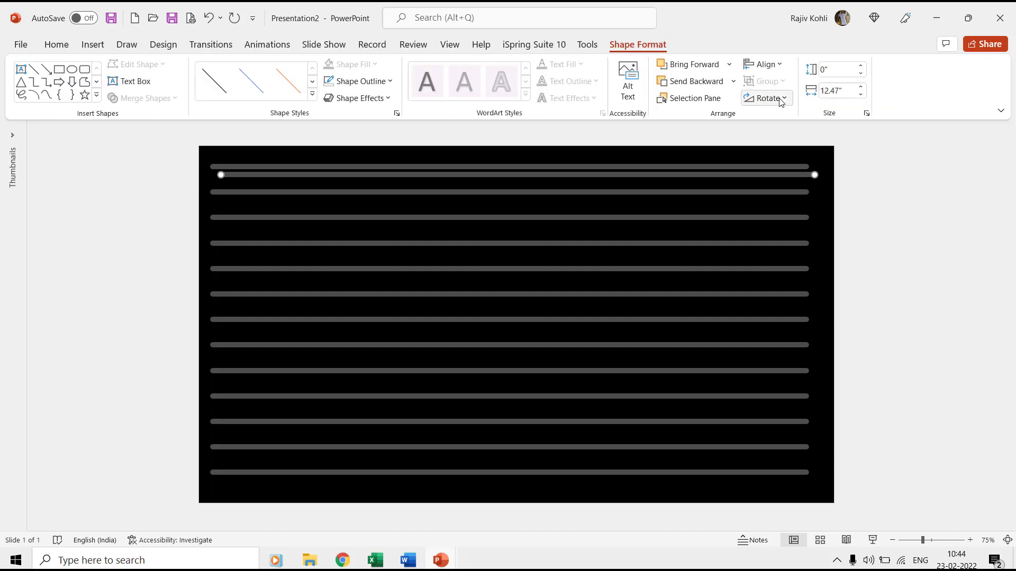
click(782, 98)
click(790, 116)
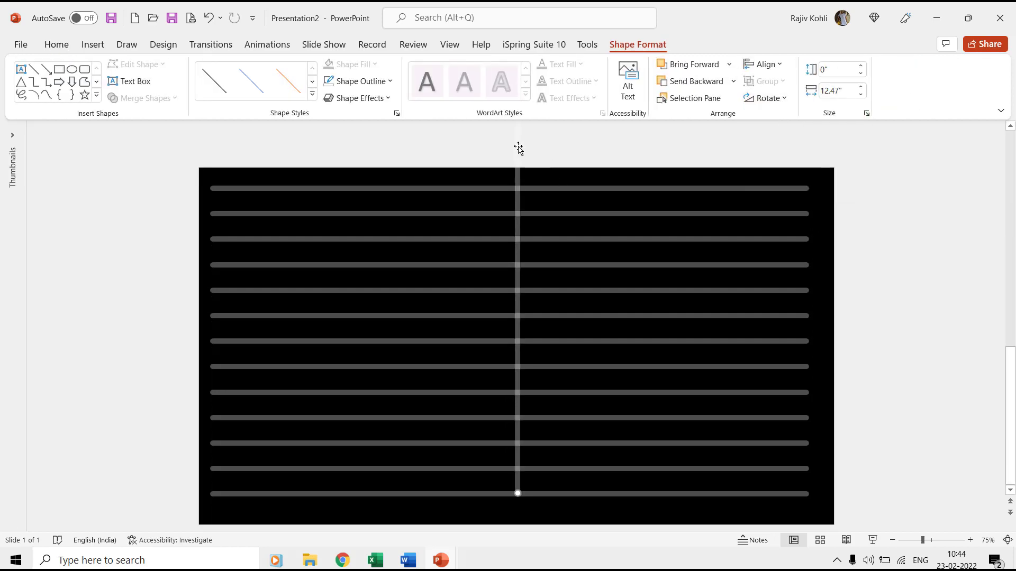
mouse_move(517, 150)
mouse_down()
mouse_move(295, 261)
mouse_move(241, 397)
mouse_up()
scroll(315, 268, down, 3)
drag(313, 357, 315, 425)
scroll(442, 417, up, 3)
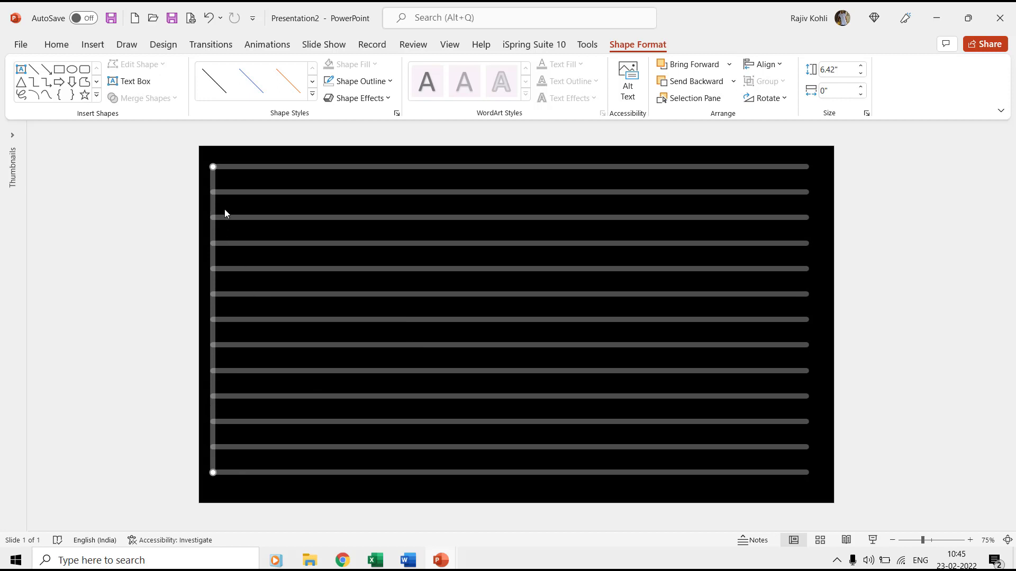
Step: Copy the vertical line rightward repeatedly to make nineteen evenly spaced vertical lines
drag(217, 210, 251, 215)
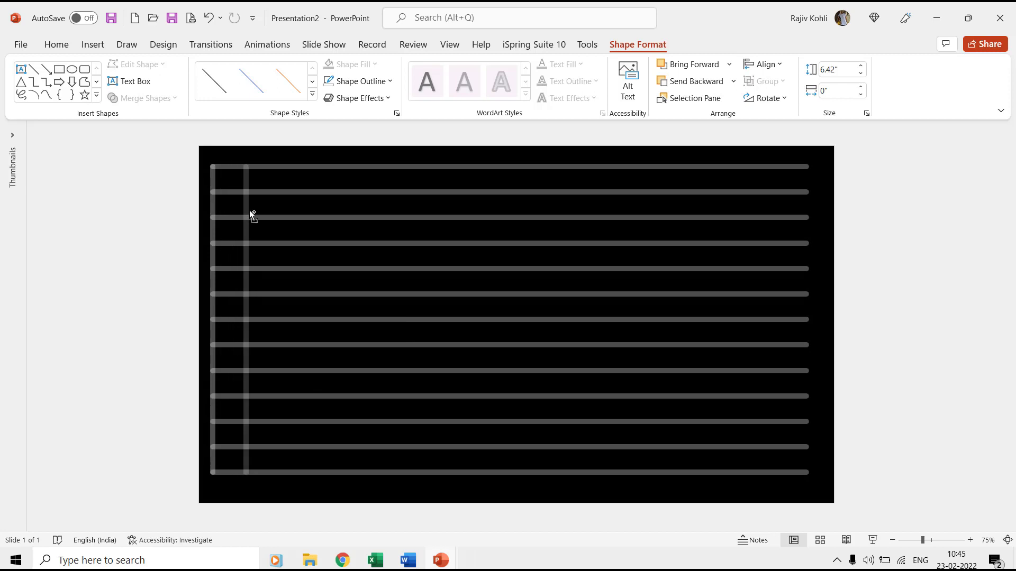
drag(251, 214, 251, 215)
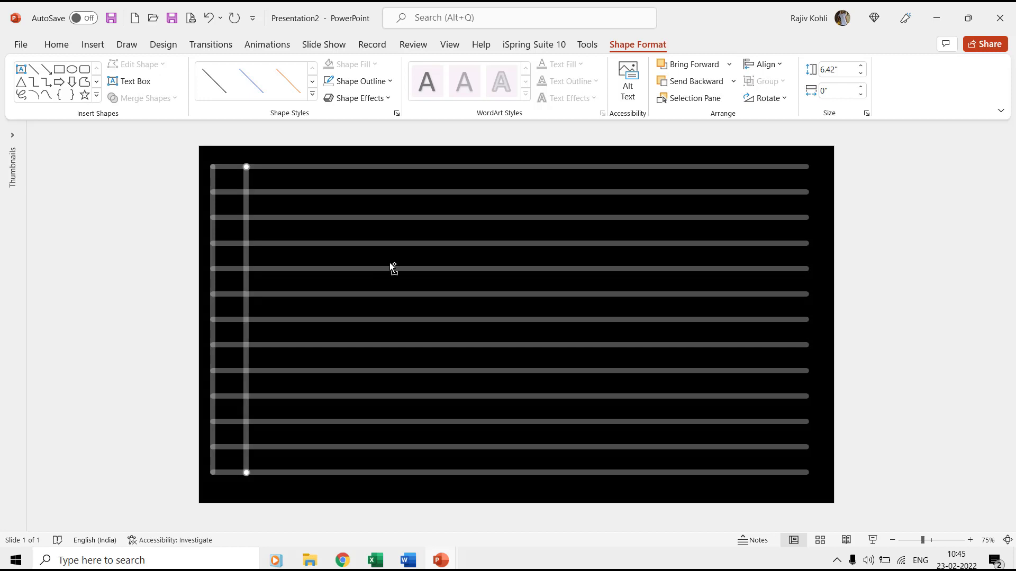
key(ctrl+d)
key(ctrl+d)
key(ctrl+d)
key(ctrl+d)
key(ctrl+d)
key(ctrl+d)
key(ctrl+d)
key(ctrl+d)
key(ctrl+d)
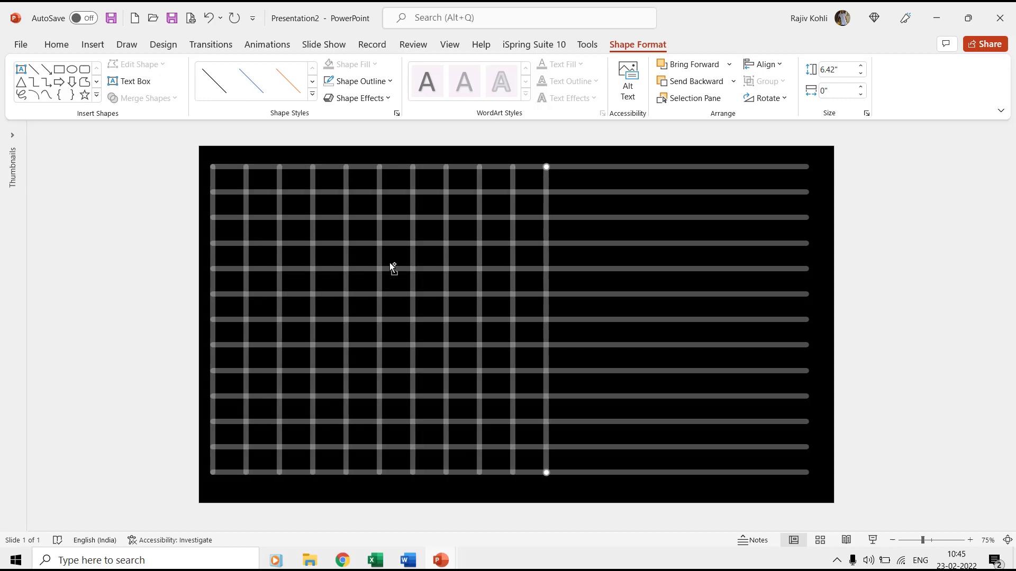
key(ctrl+d)
key(ctrl+d)
key(ctrl+d)
key(ctrl+d)
key(ctrl+d)
key(ctrl+d)
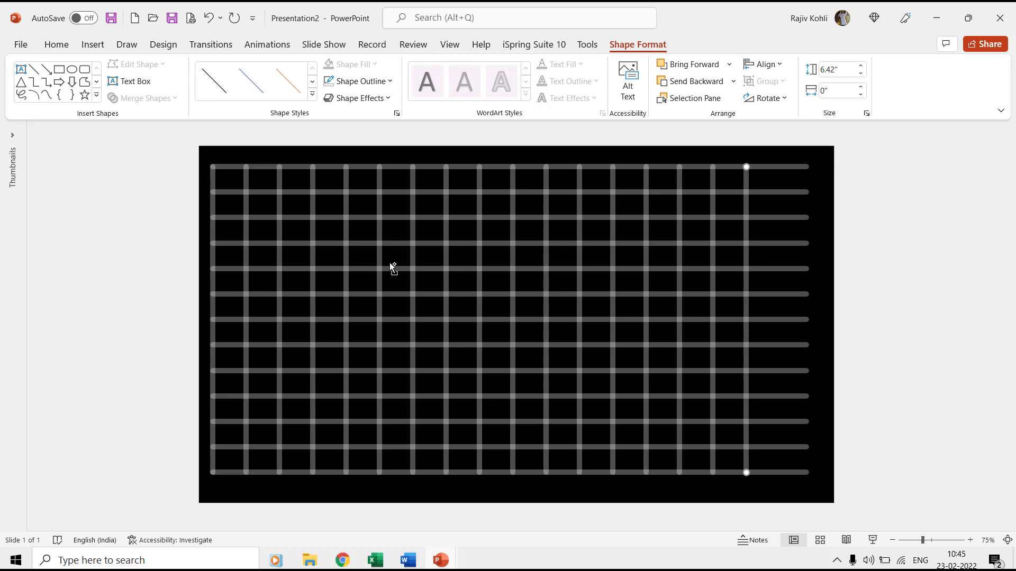
key(ctrl+d)
key(ctrl+d)
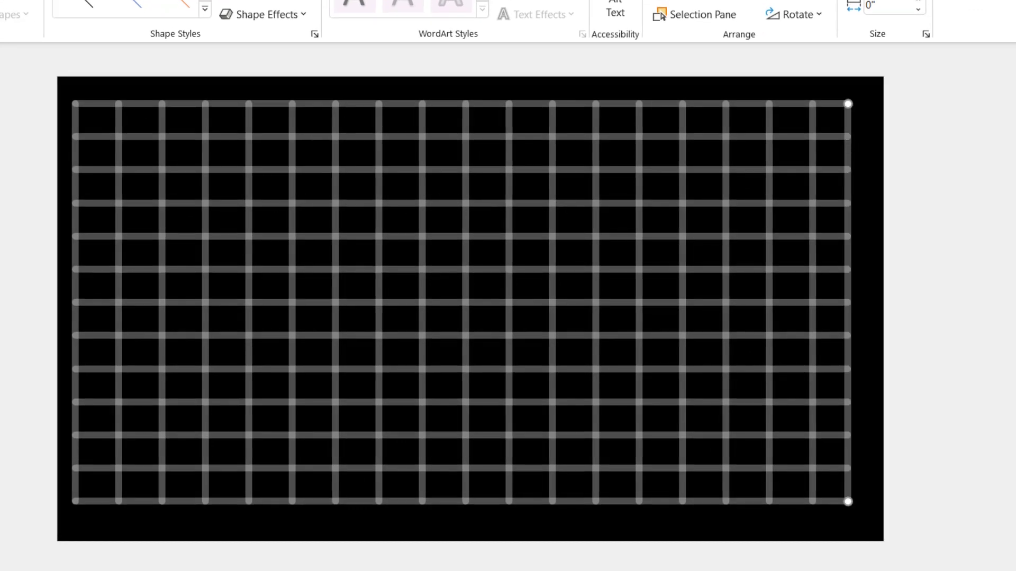
Step: Select all the lines and group them into a single grid object
click(93, 44)
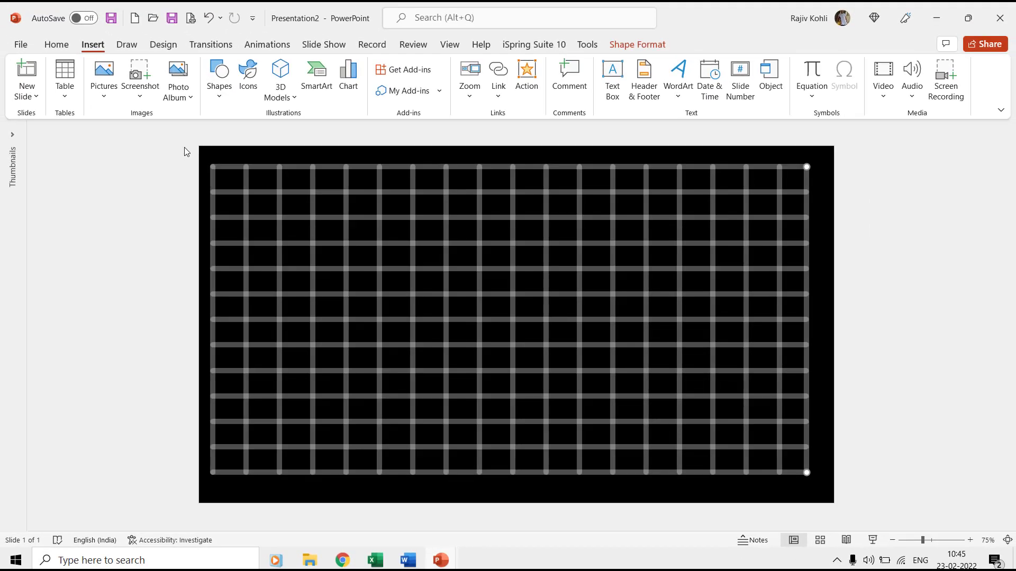
click(184, 152)
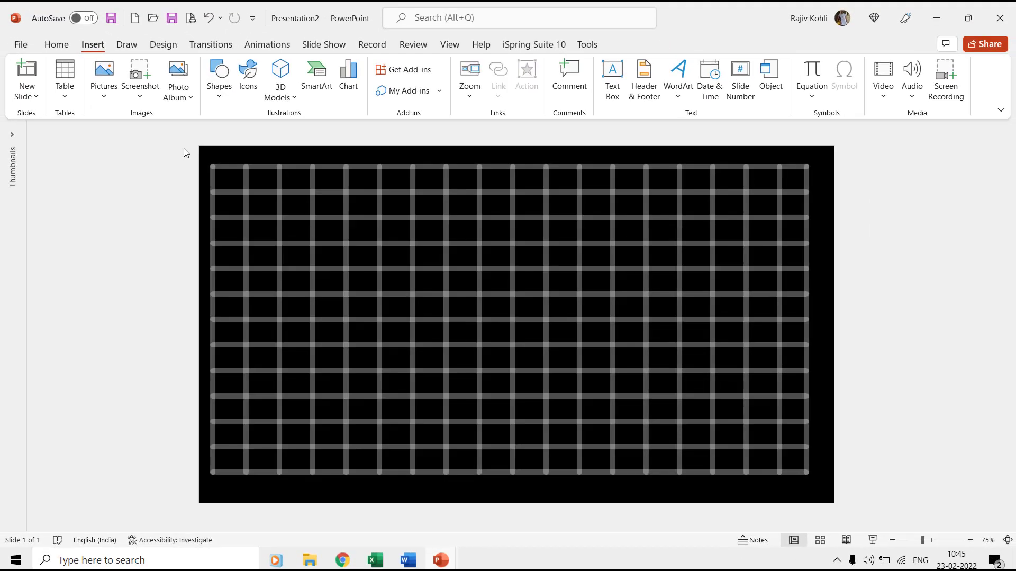
key(ctrl+a)
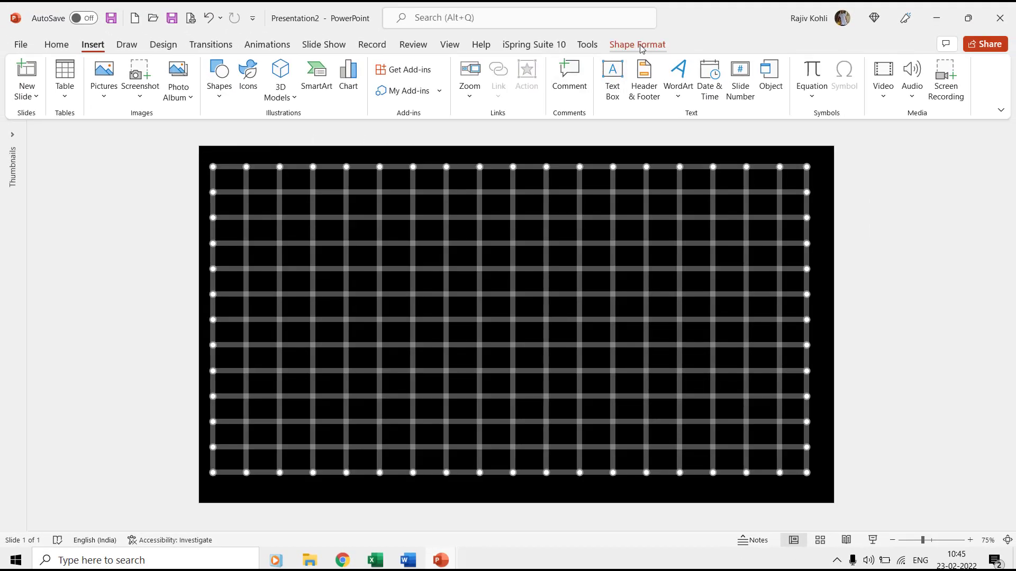
click(642, 49)
click(764, 81)
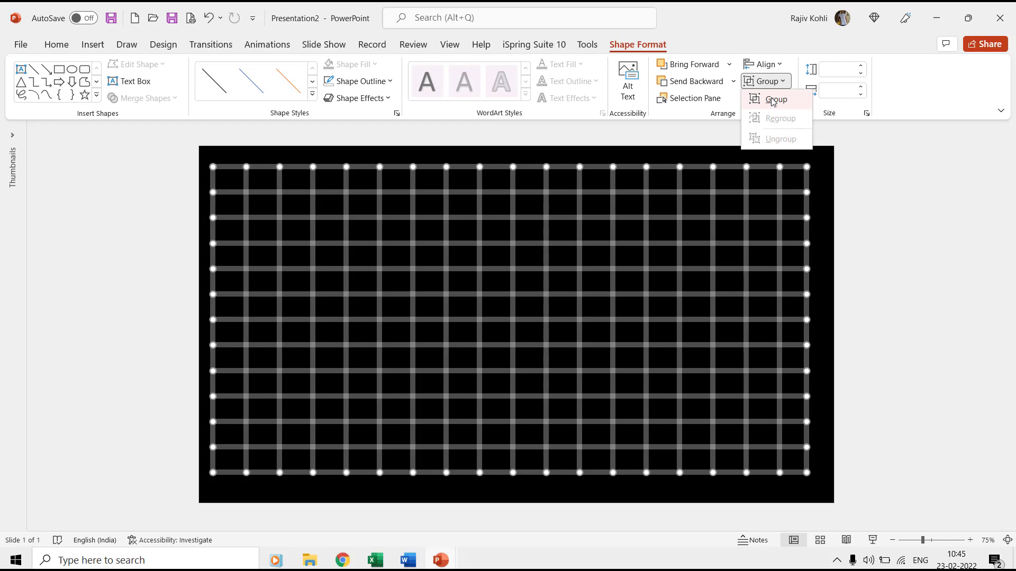
click(772, 100)
click(159, 168)
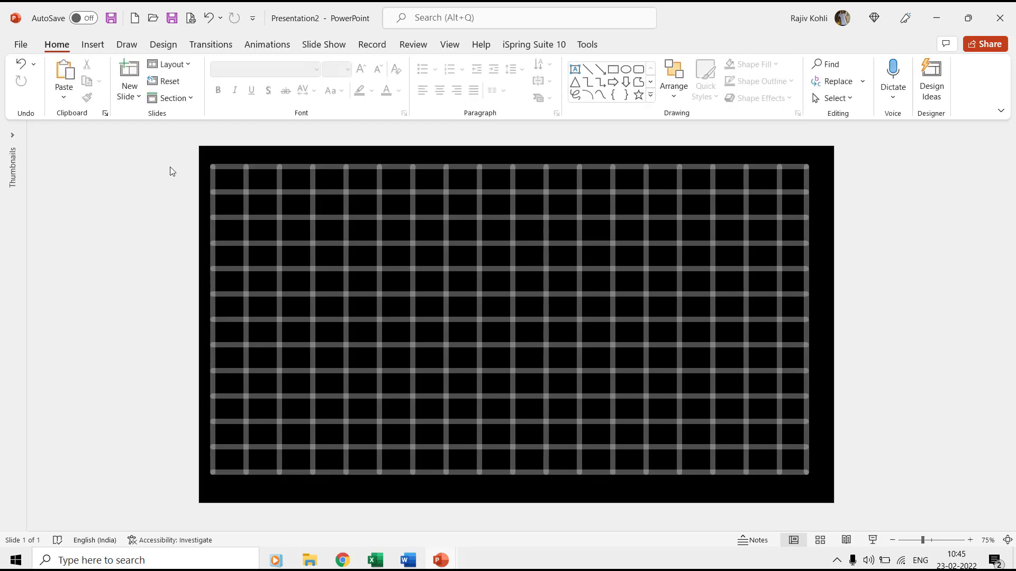
Step: Draw a white, outline-free circle near the top left, shrunk to 0.19 inch
click(93, 46)
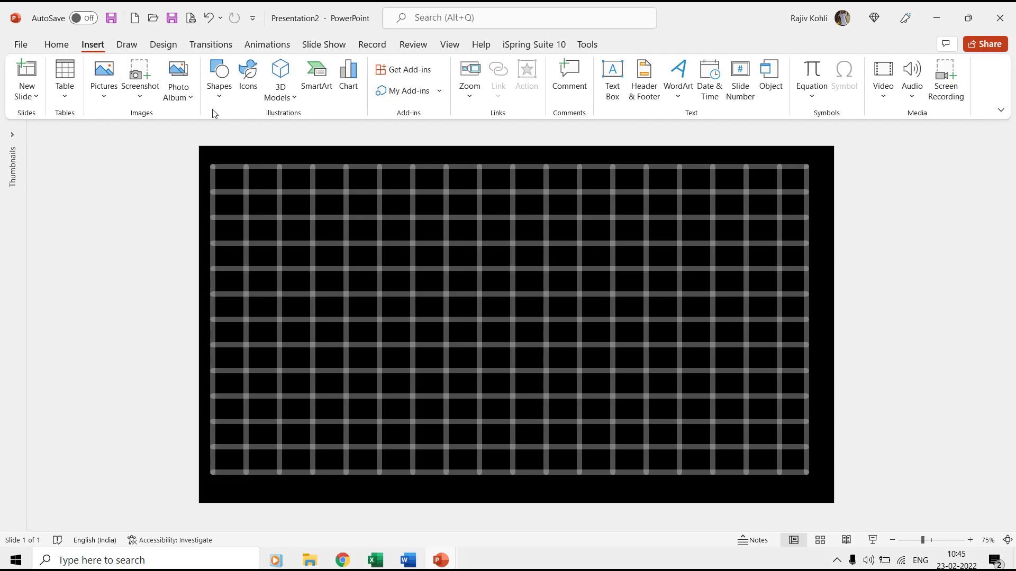
click(219, 79)
click(264, 134)
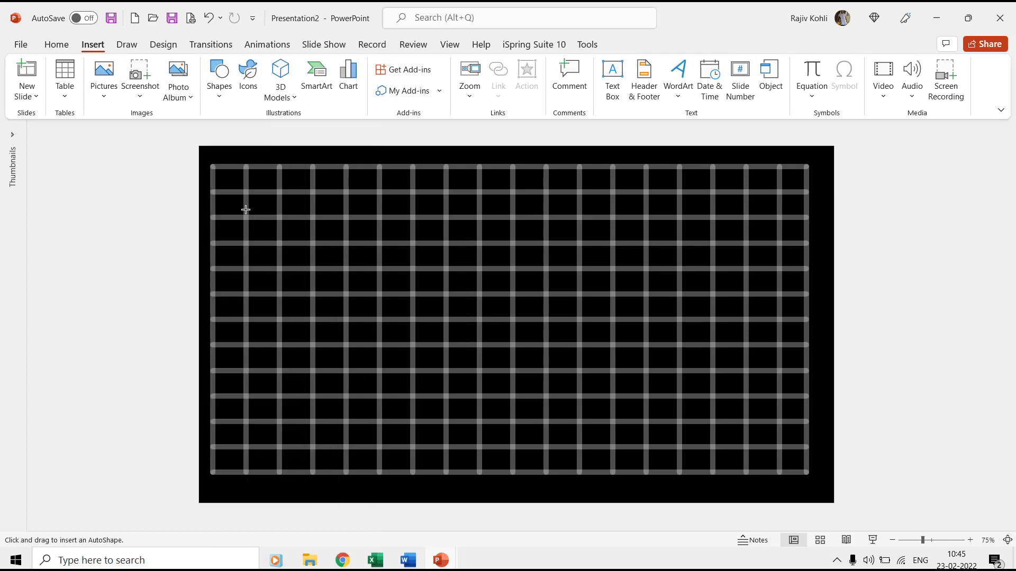
drag(245, 210, 294, 258)
click(353, 64)
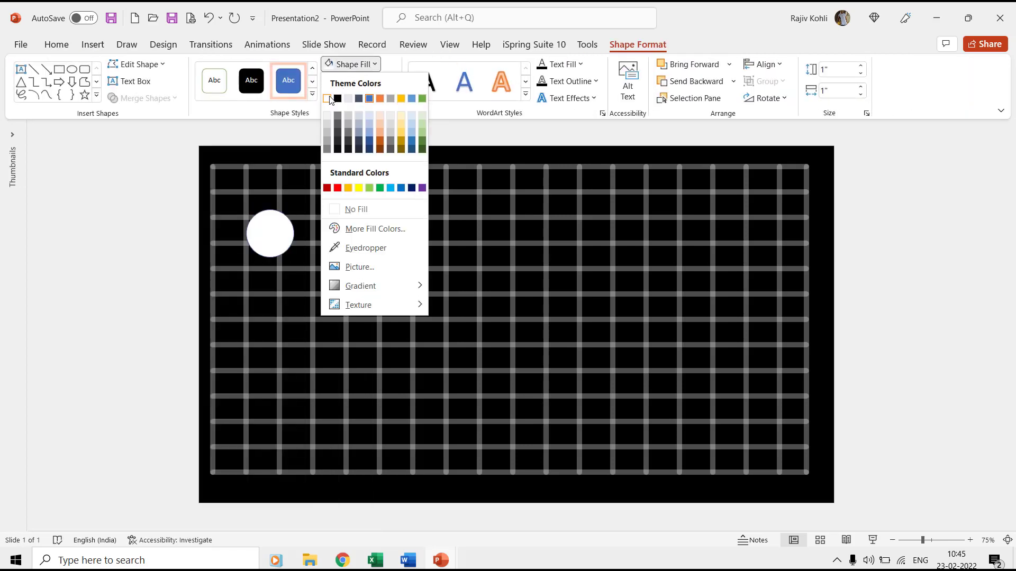
click(328, 98)
click(358, 81)
click(359, 228)
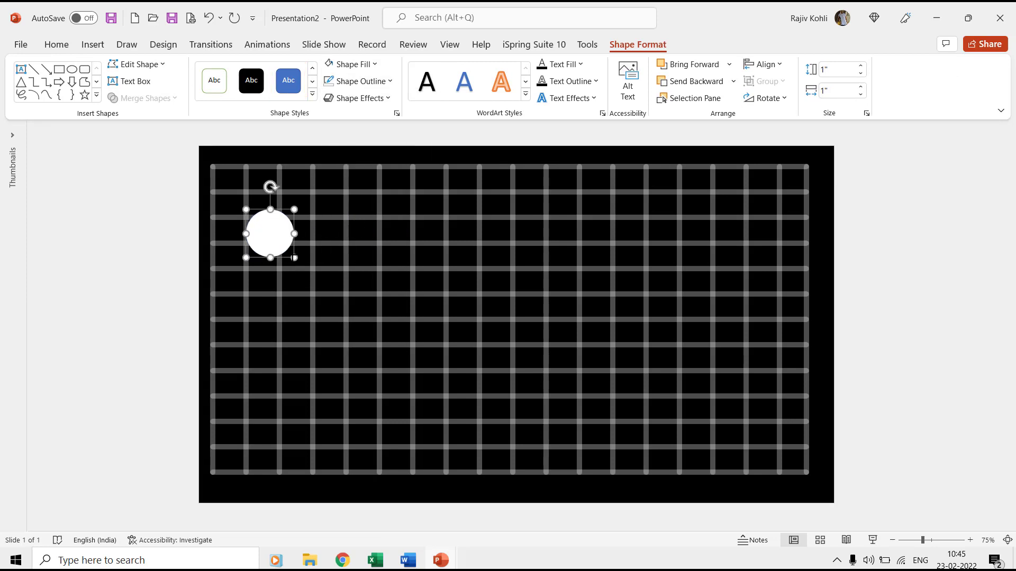
drag(294, 258, 275, 239)
ctrl+scroll(285, 241, up, 5)
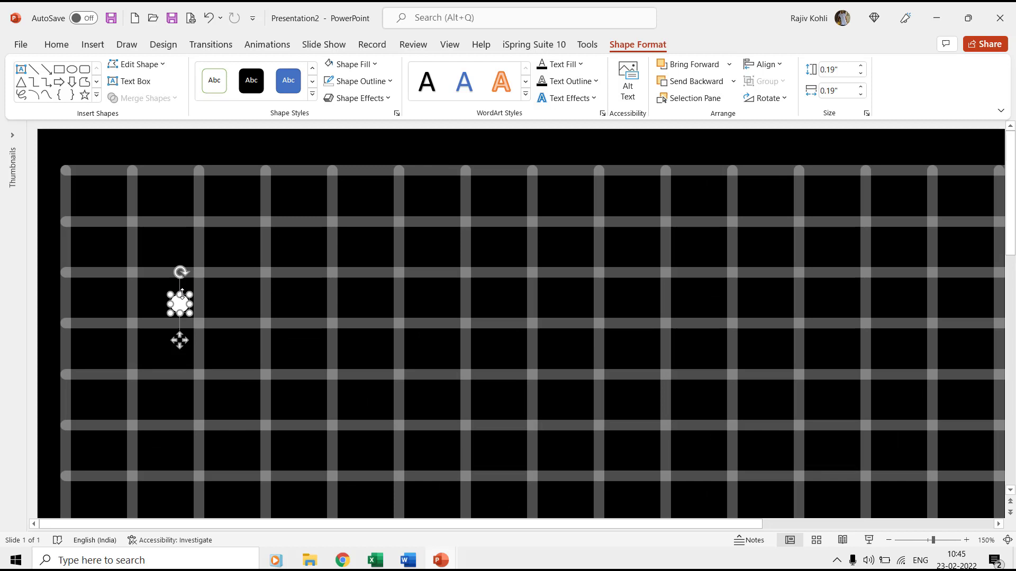
Step: Place dots on every top-row intersection, starting from the top-left corner
mouse_move(178, 303)
mouse_down()
mouse_move(66, 171)
mouse_move(136, 179)
mouse_up()
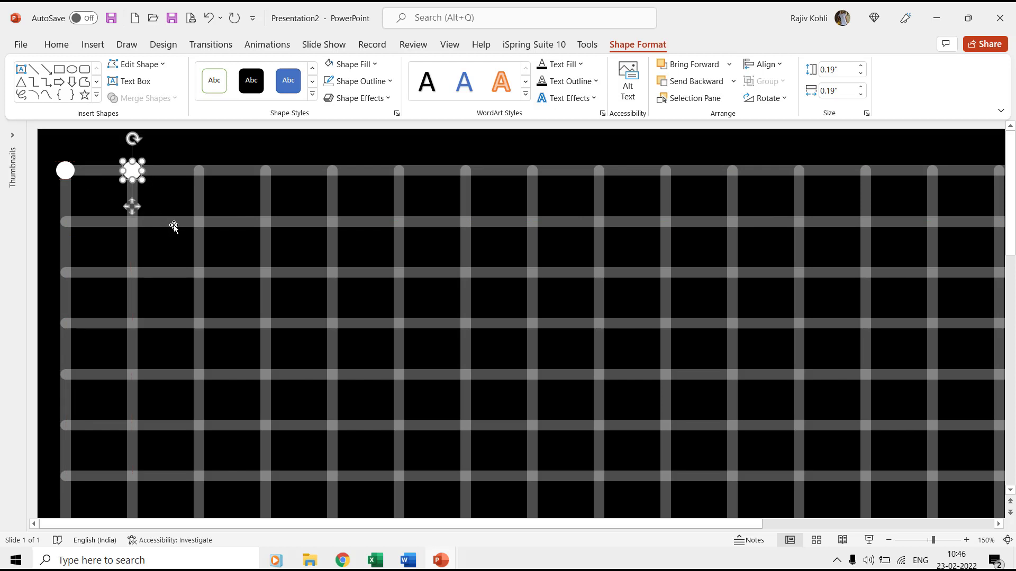
key(ctrl+d)
key(ctrl+d)
key(ctrl+d)
key(ctrl+d)
key(ctrl+d)
key(ctrl+d)
key(ctrl+d)
key(ctrl+d)
key(ctrl+d)
key(ctrl+d)
key(ctrl+d)
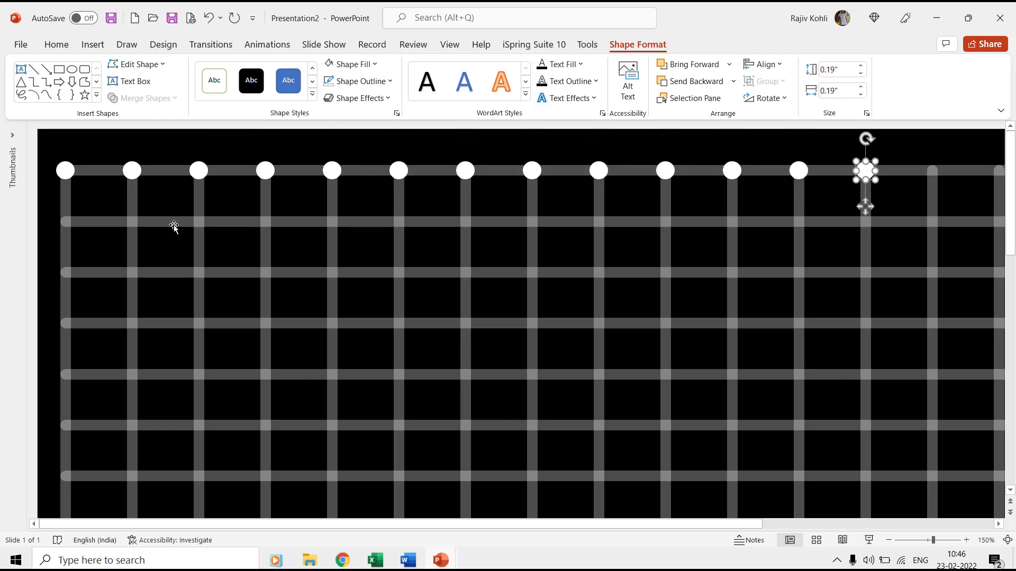
ctrl+scroll(179, 229, down, 5)
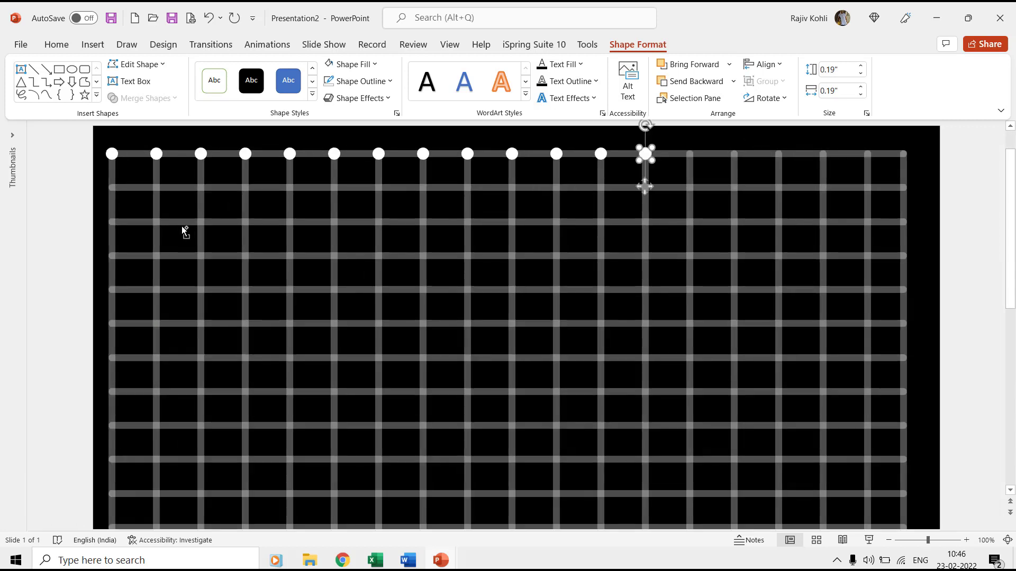
key(ctrl+d)
key(ctrl+d)
key(ctrl+d)
key(ctrl+d)
key(ctrl+d)
key(ctrl+d)
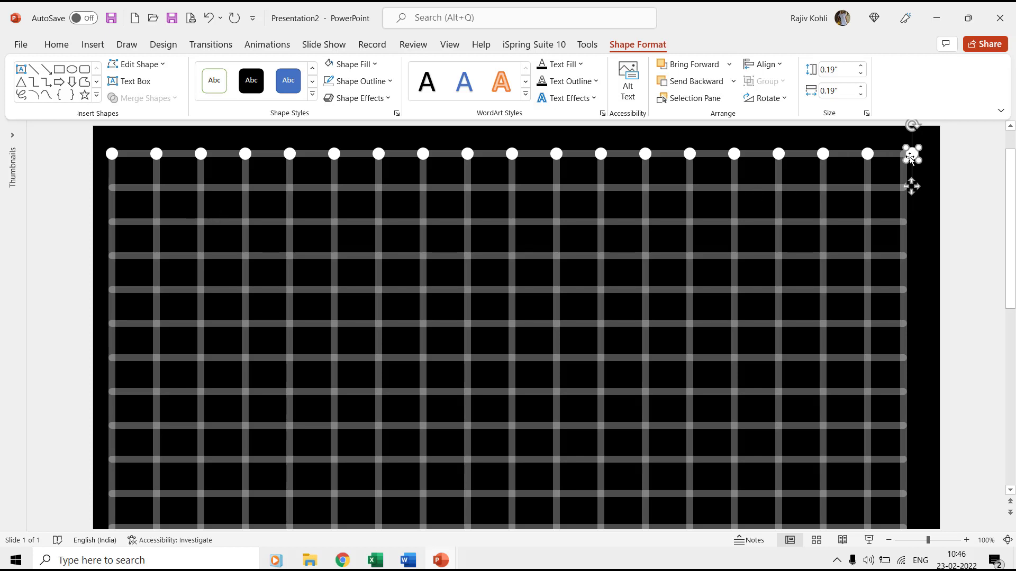
drag(913, 156, 903, 156)
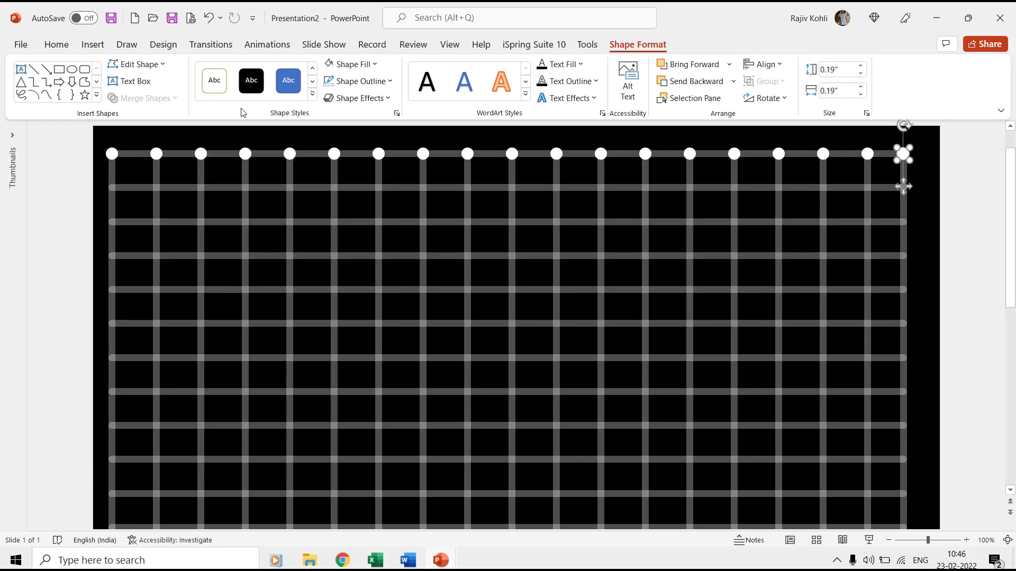
Step: Select the top row of dots and duplicate it downward row by row
mouse_move(81, 140)
mouse_down()
mouse_move(923, 165)
mouse_move(911, 157)
mouse_move(904, 191)
mouse_up()
key(ctrl+d)
key(ctrl+d)
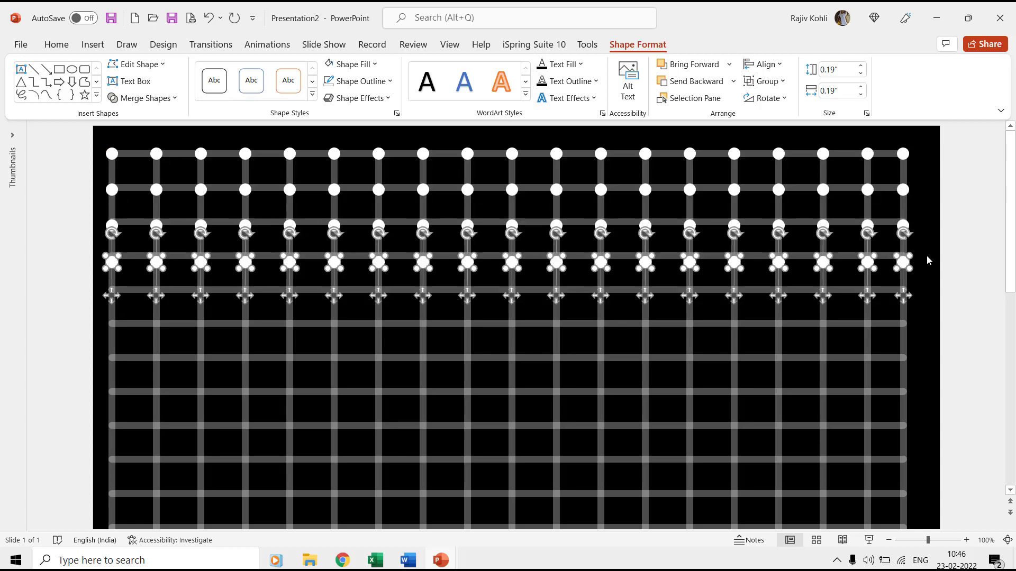
key(ctrl+d)
key(ctrl+d)
key(ctrl+d)
key(ctrl+d)
key(ctrl+d)
key(ctrl+d)
key(ctrl+d)
ctrl+scroll(926, 259, down, 2)
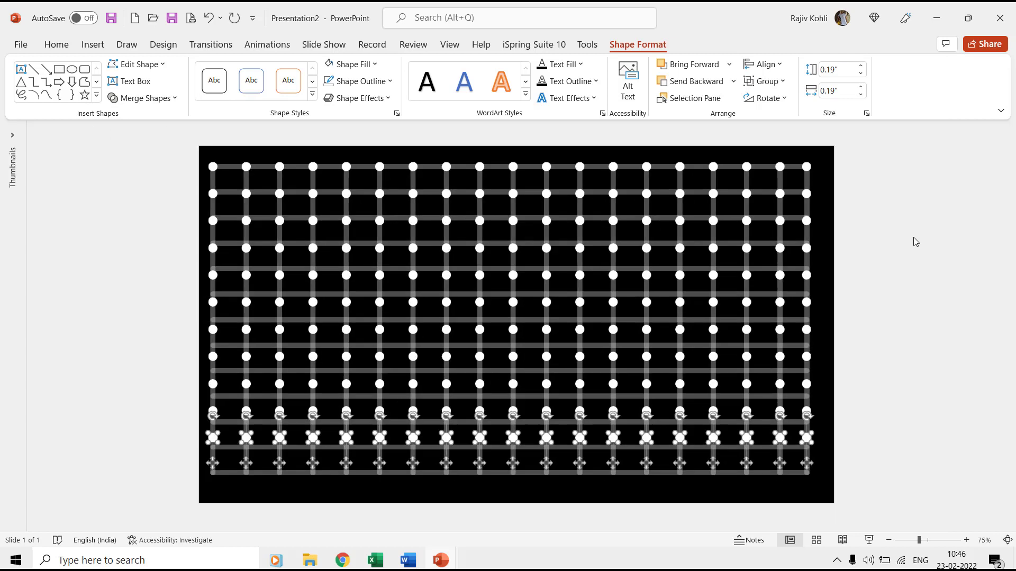
key(ctrl+d)
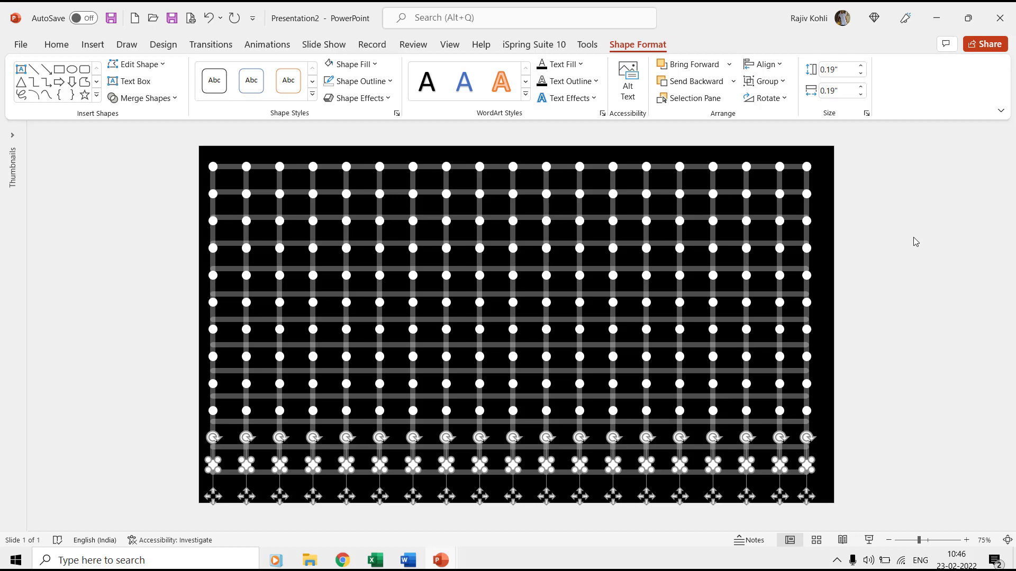
Step: Select all grid lines and dots, group them into one object, and nudge it into place
click(914, 242)
ctrl+scroll(914, 241, up, 1)
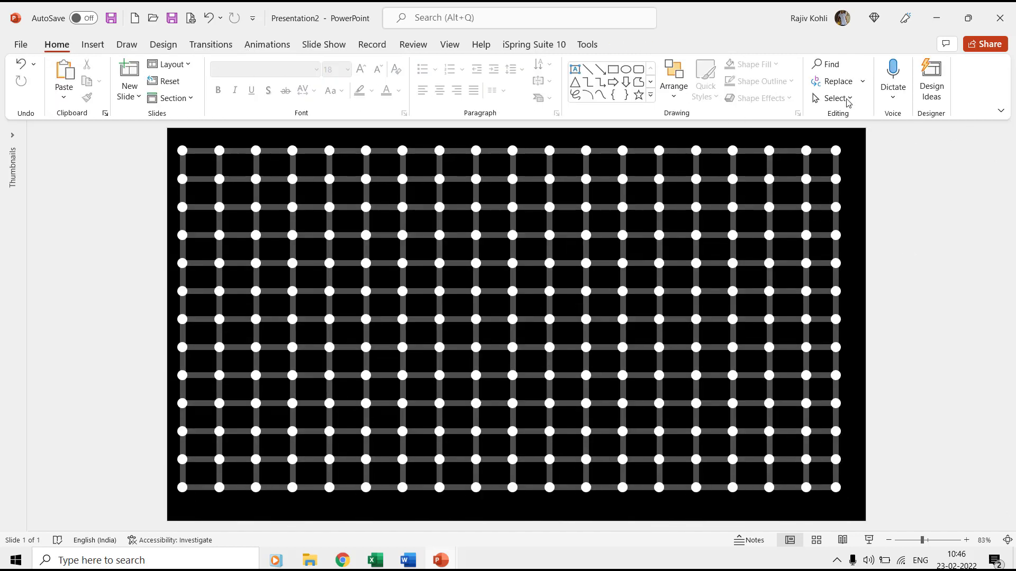
click(847, 99)
click(847, 117)
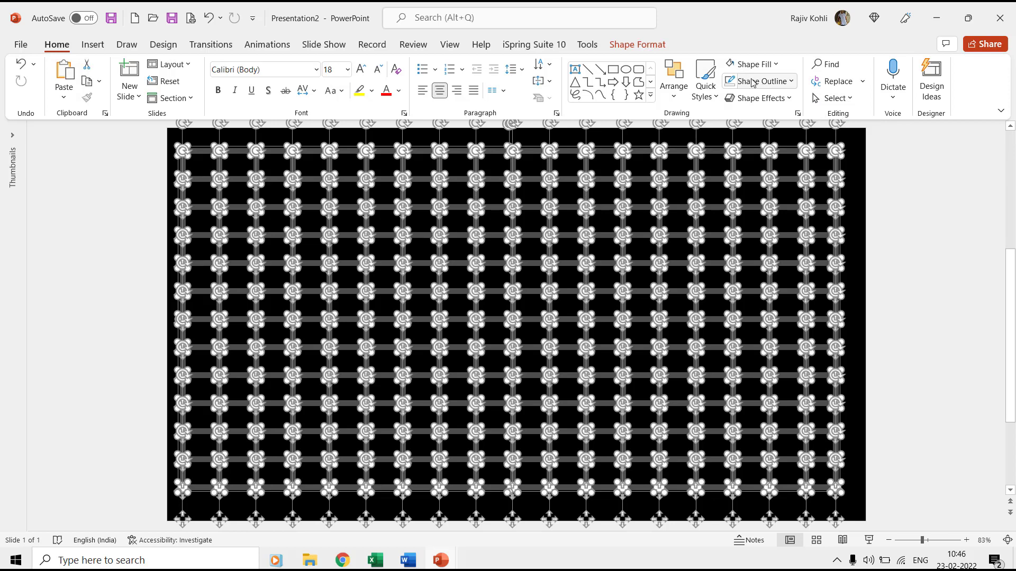
click(645, 44)
click(767, 81)
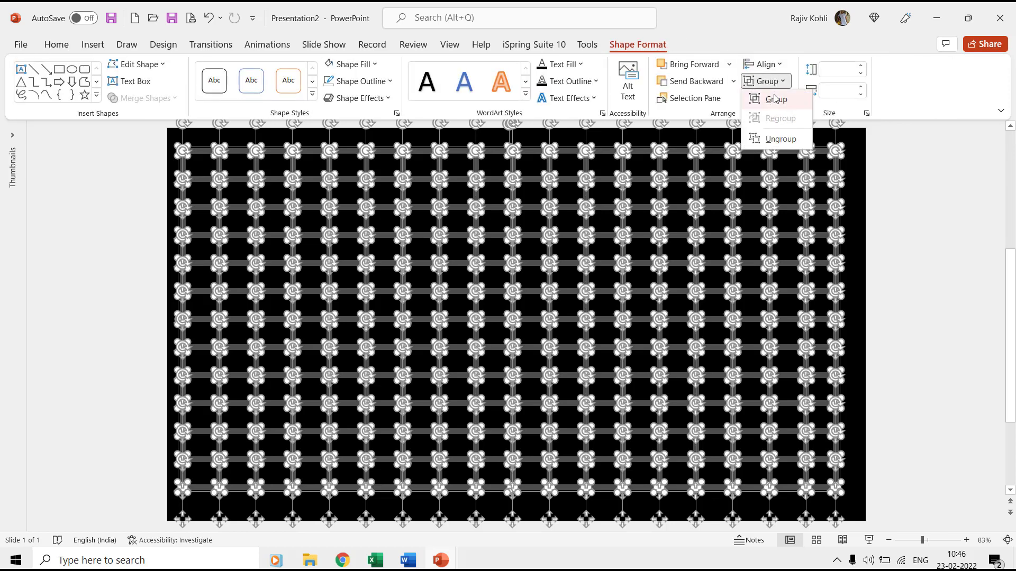
click(776, 100)
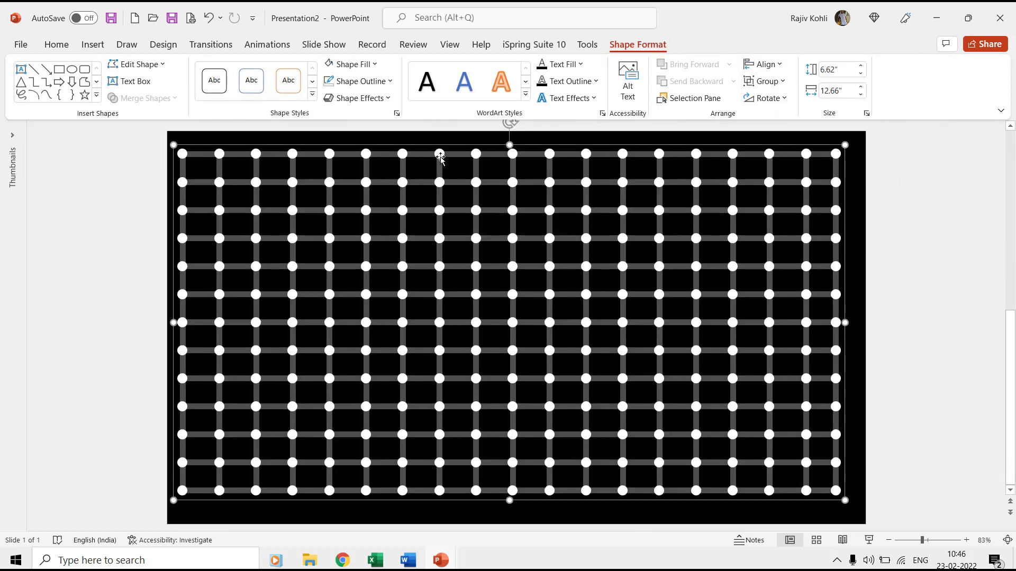
drag(424, 156, 433, 158)
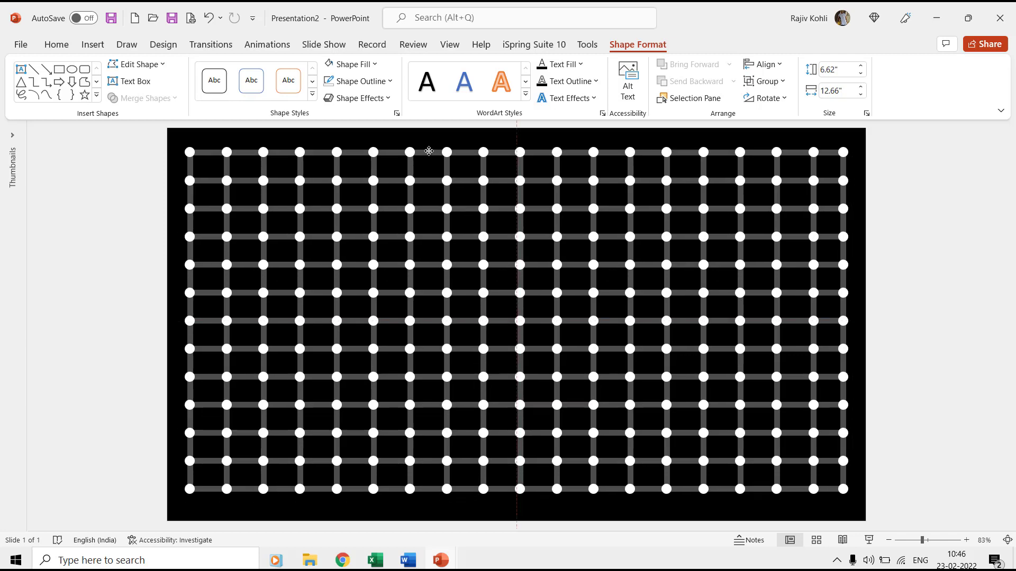
click(989, 258)
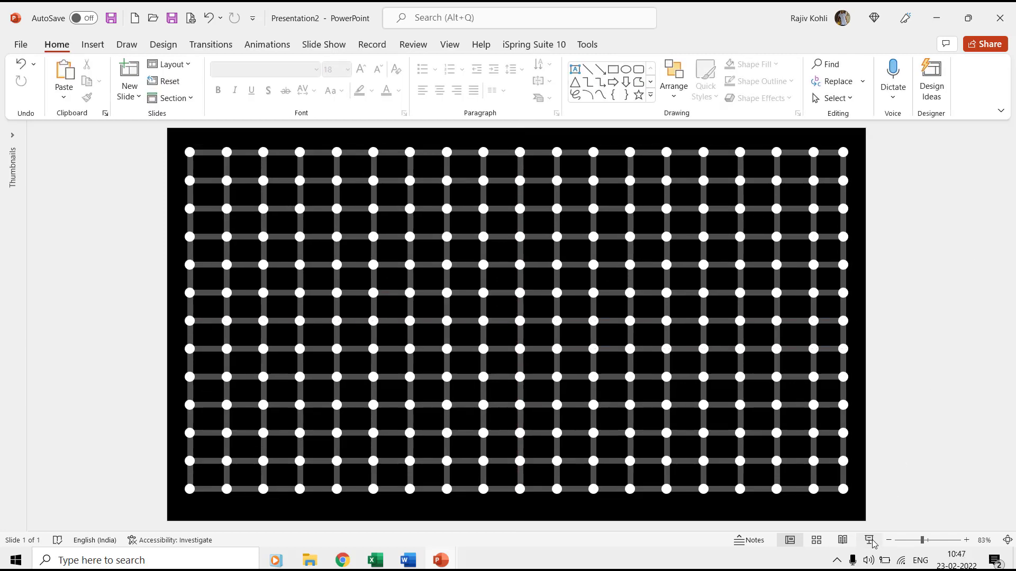